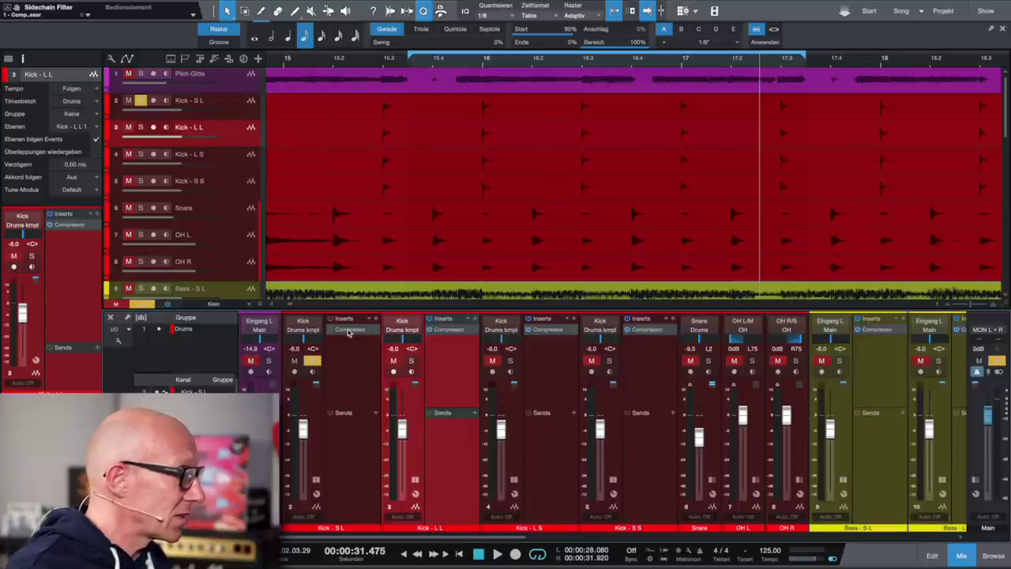
# Step: Open the compressor on the Kick - S L channel, review its settings, and close it
pyautogui.click(348, 332)
pyautogui.moveTo(741, 76); pyautogui.dragTo(755, 85)
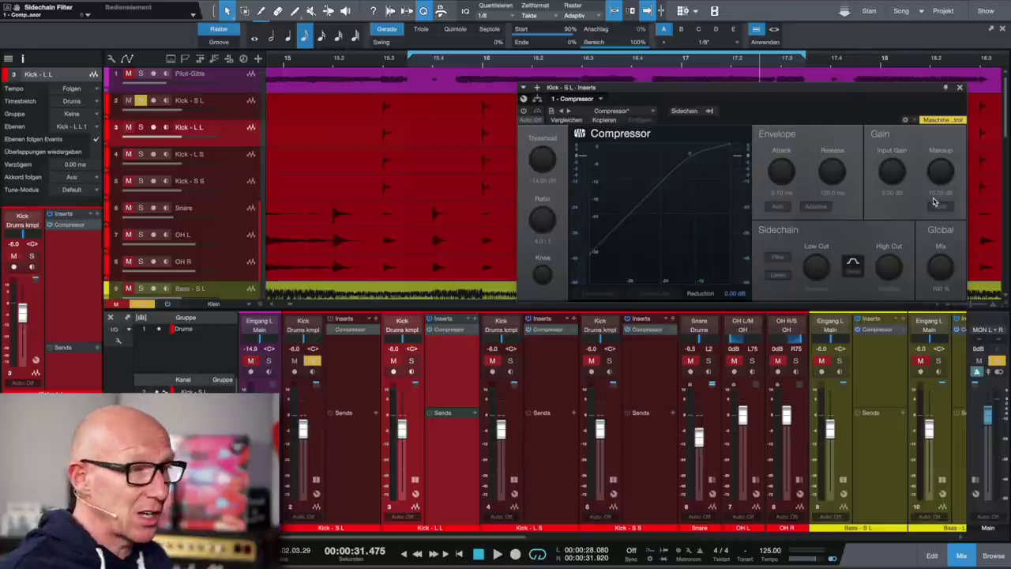
pyautogui.moveTo(748, 91); pyautogui.dragTo(619, 86)
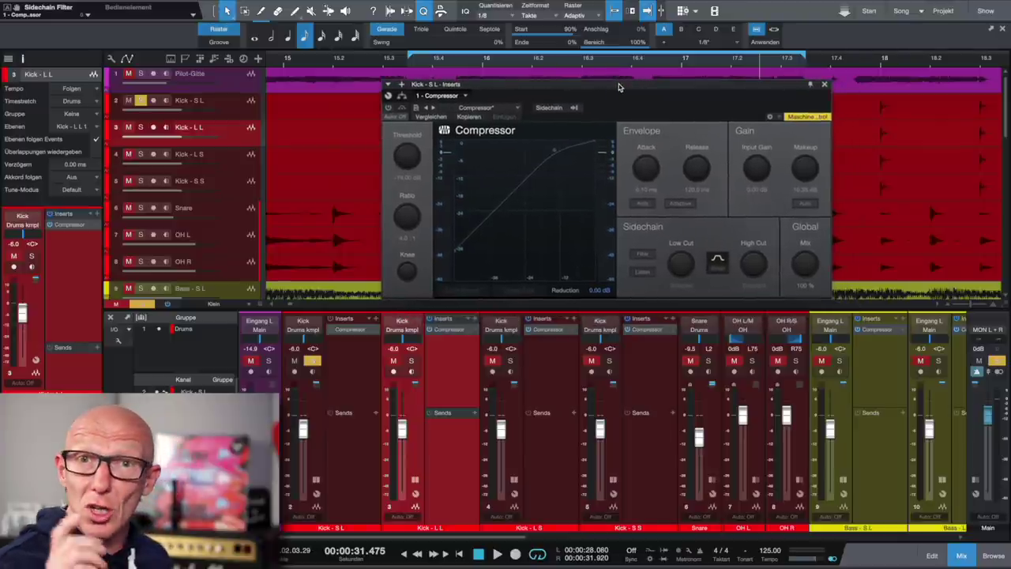
pyautogui.click(824, 84)
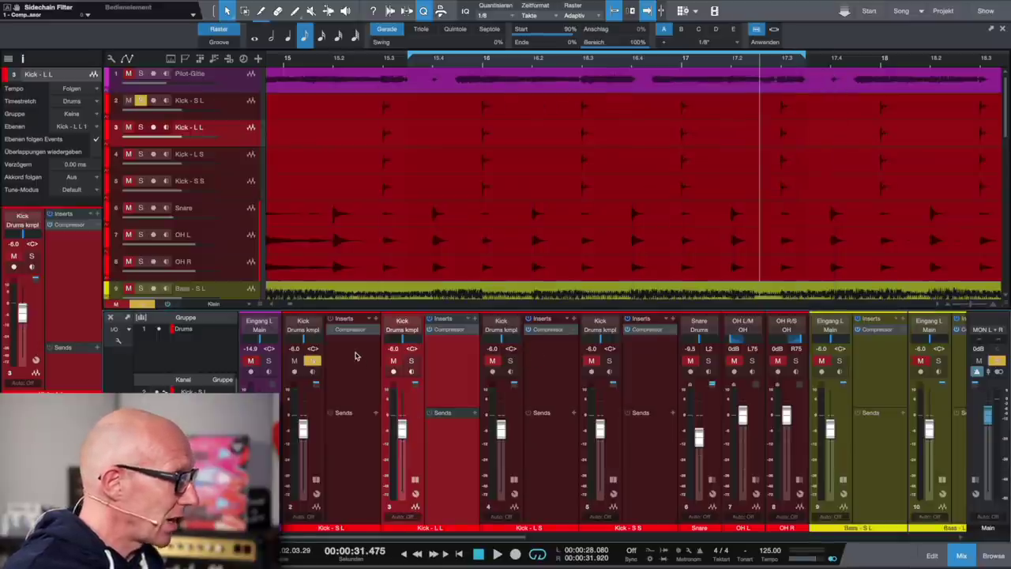
# Step: Play the loop and compare Kick - S L with its compressor off and on, ending with the compressor enabled and its window closed
pyautogui.press('space')
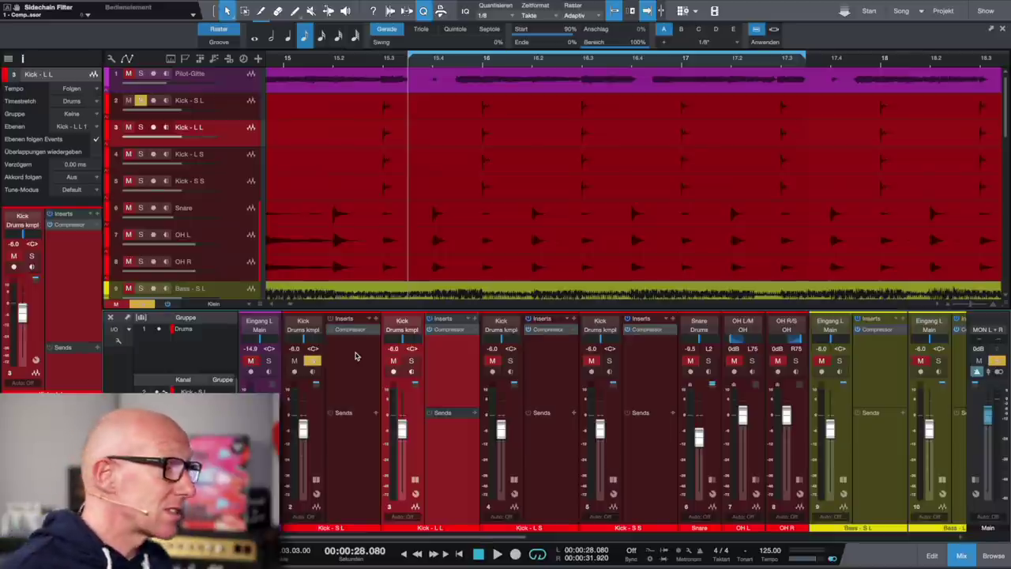
pyautogui.press('space')
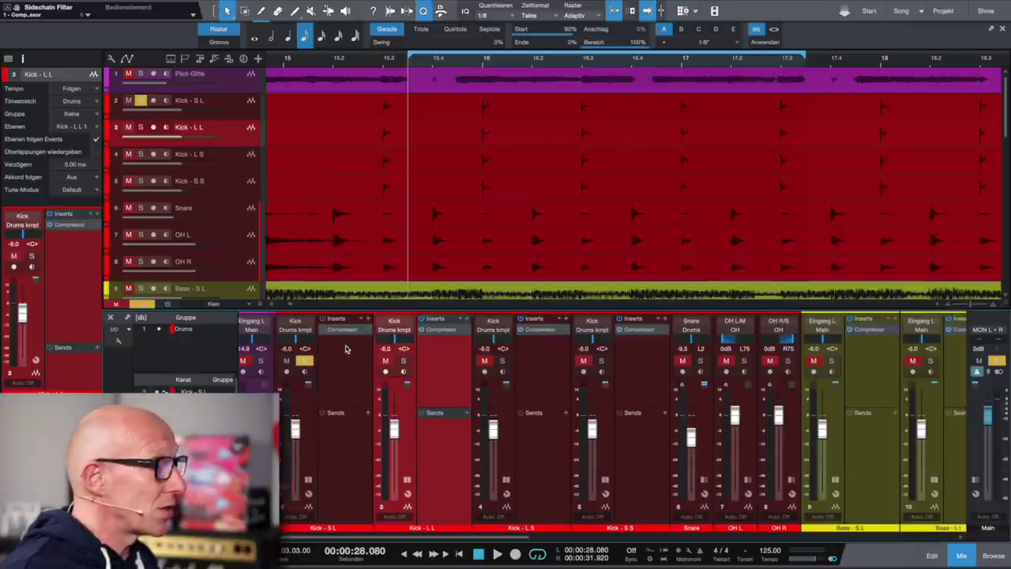
pyautogui.doubleClick(343, 329)
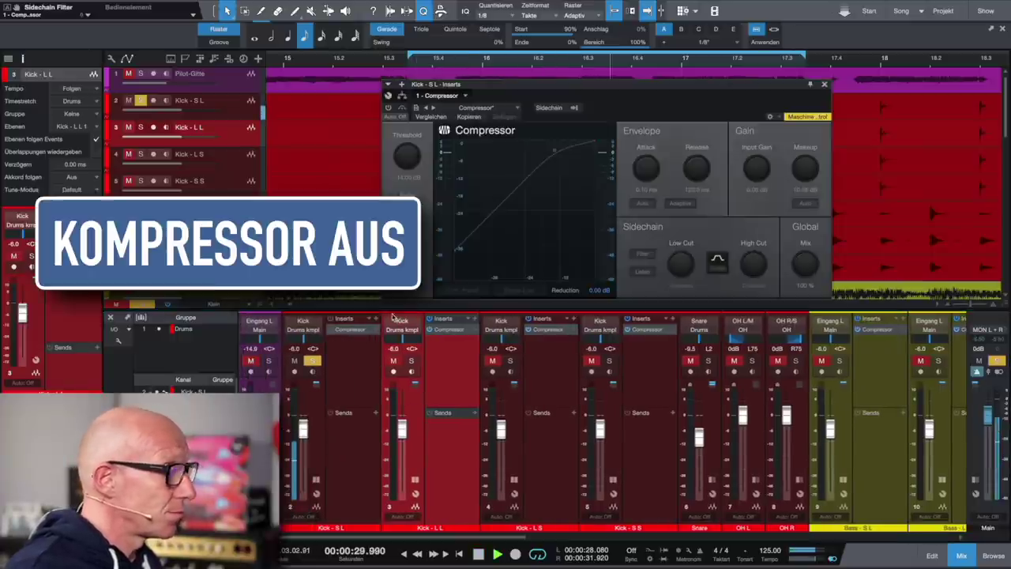
pyautogui.moveTo(576, 87); pyautogui.dragTo(659, 85)
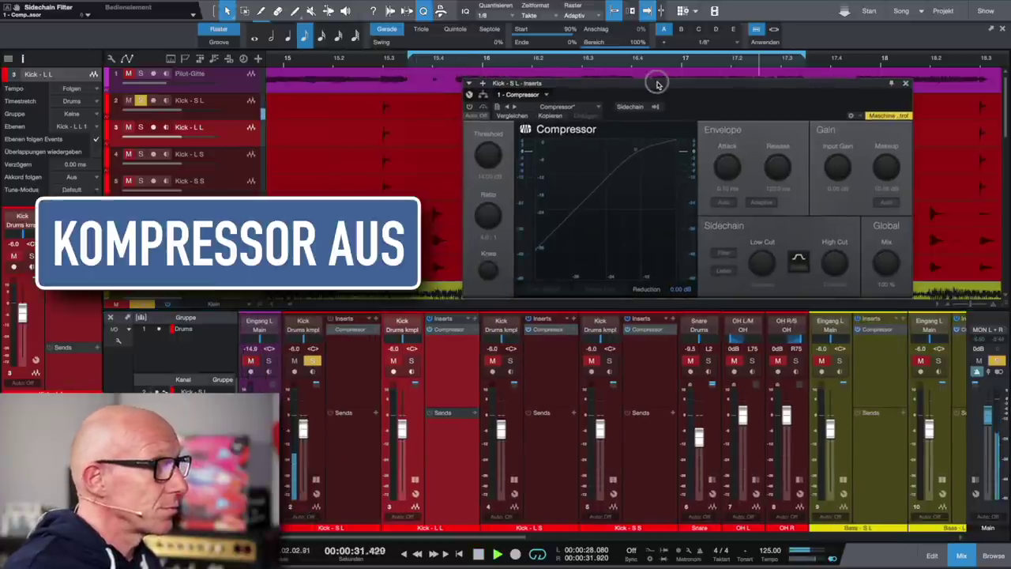
pyautogui.click(470, 107)
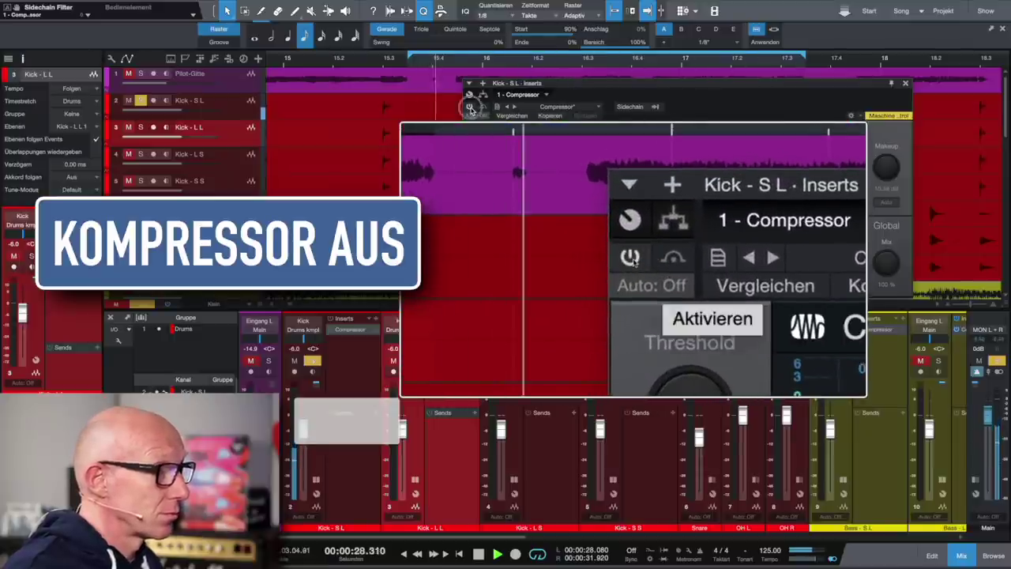
pyautogui.click(470, 107)
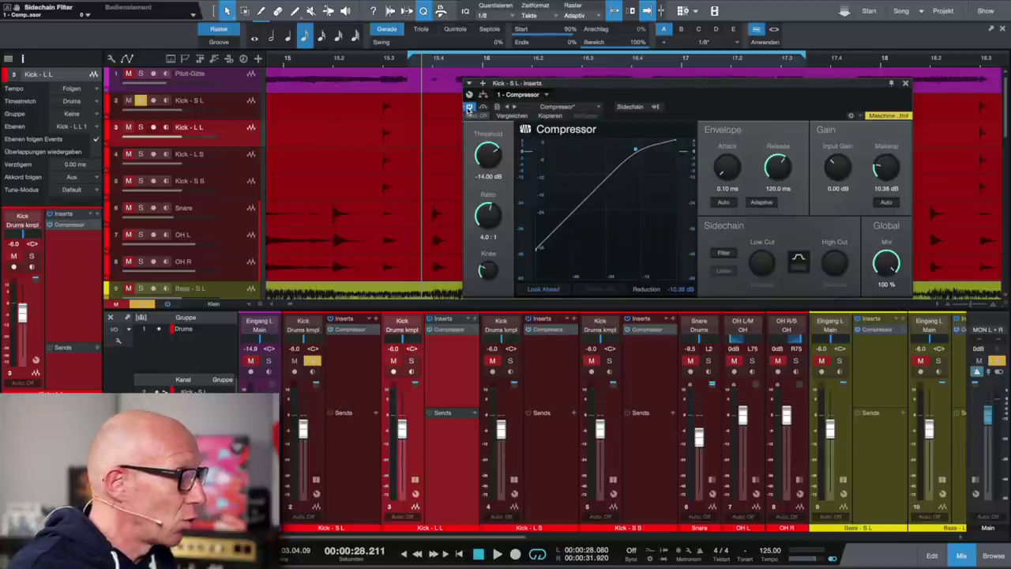
pyautogui.click(469, 107)
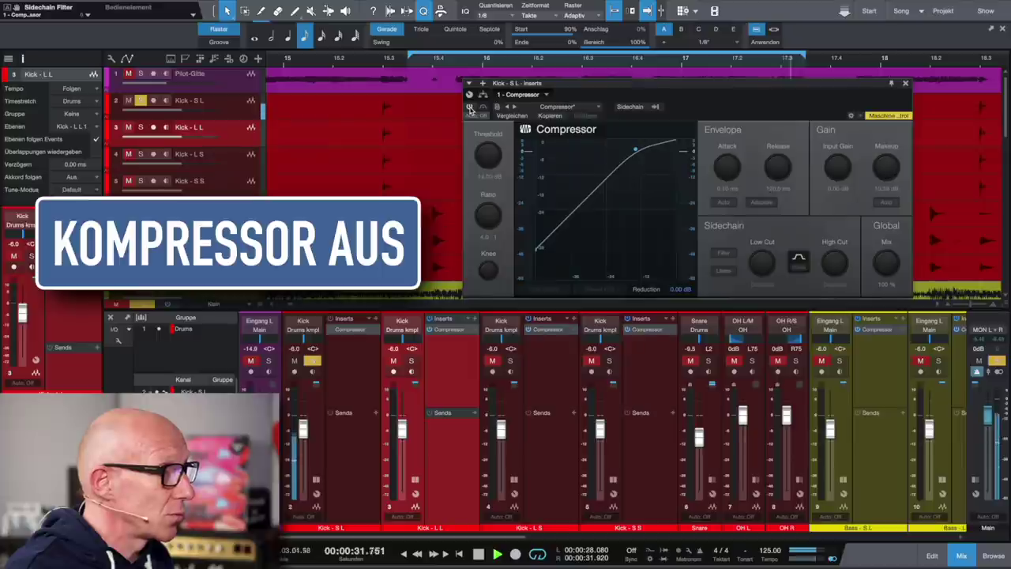
pyautogui.click(470, 106)
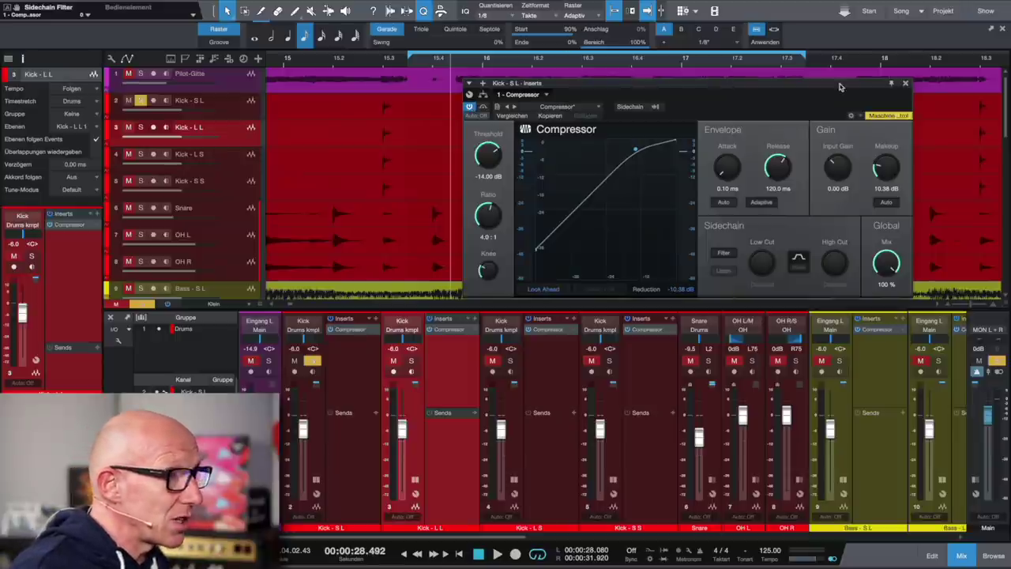
pyautogui.click(906, 84)
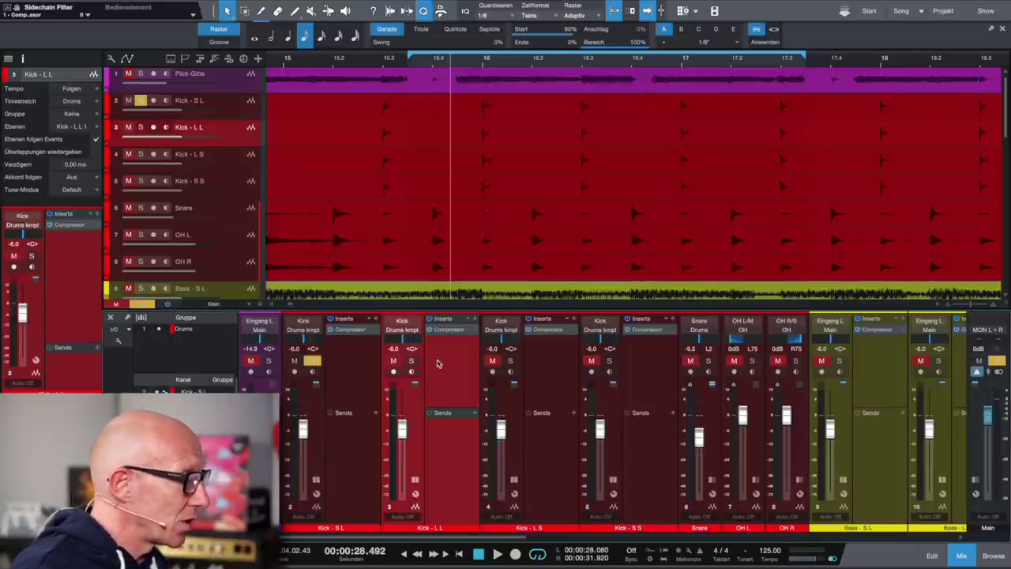
# Step: Open the Kick - L L compressor, solo the channel, and toggle the compressor off and back on to review its settings
pyautogui.click(453, 333)
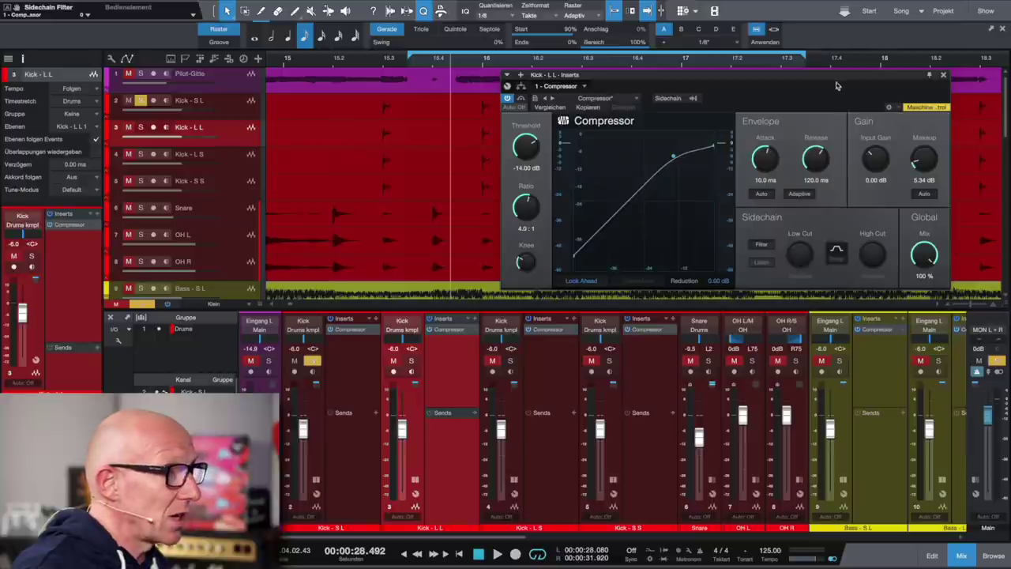
pyautogui.moveTo(789, 81); pyautogui.dragTo(819, 77)
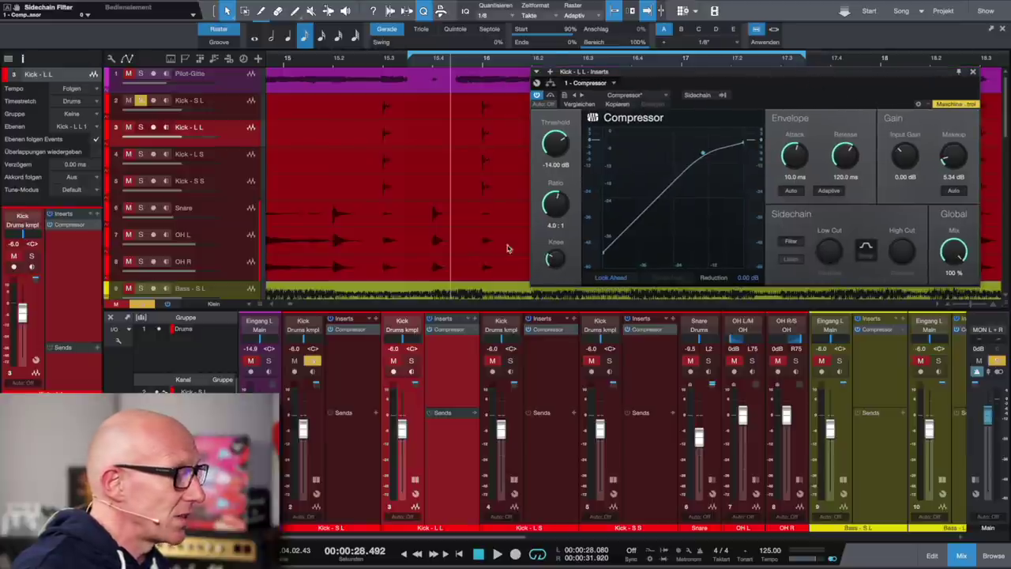
pyautogui.click(411, 360)
pyautogui.click(430, 330)
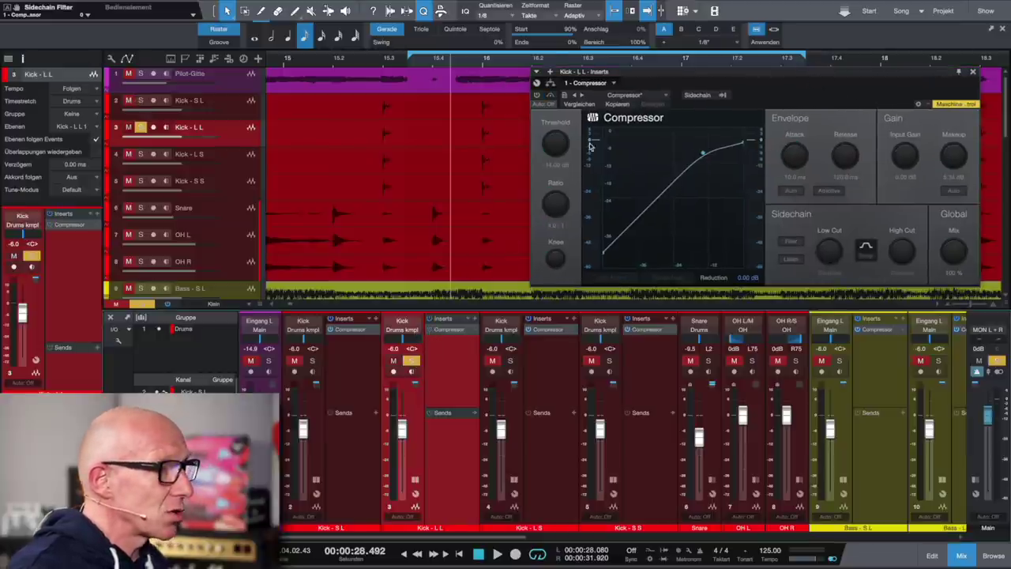
pyautogui.click(537, 95)
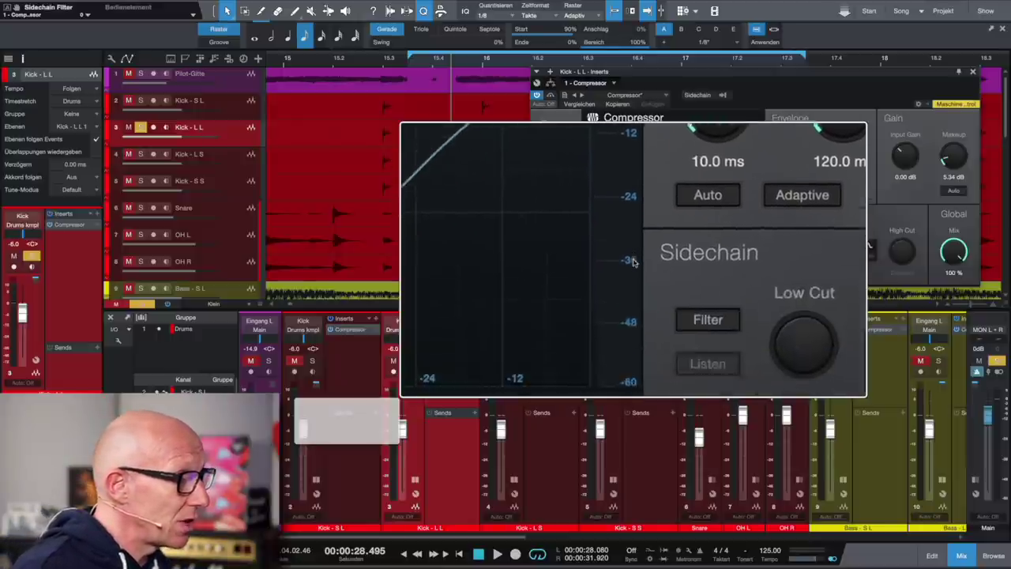
pyautogui.moveTo(633, 262)
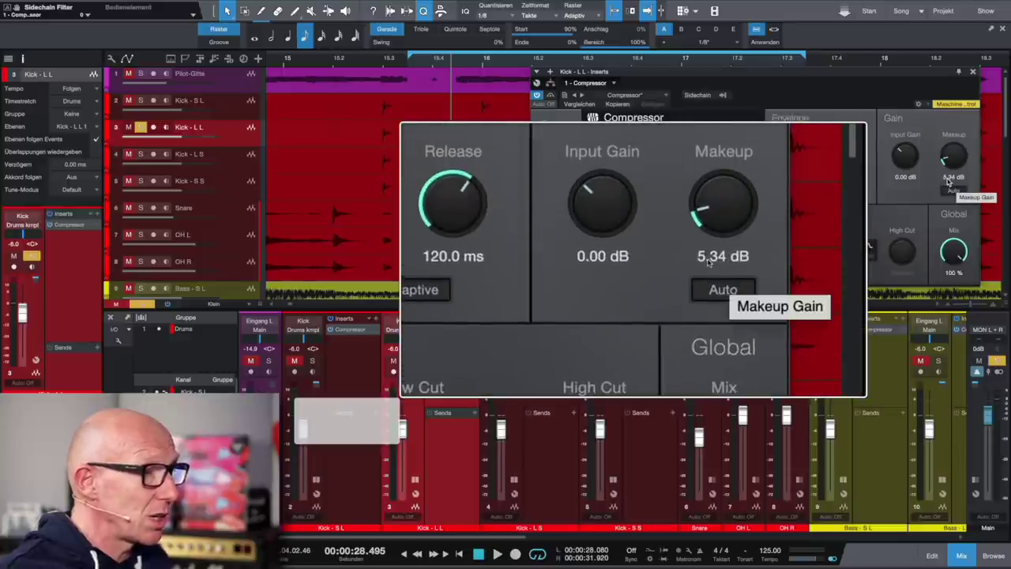
# Step: Compare the soloed Kick - L L in loop playback with its compressor bypassed and active, and close the compressor
pyautogui.click(538, 95)
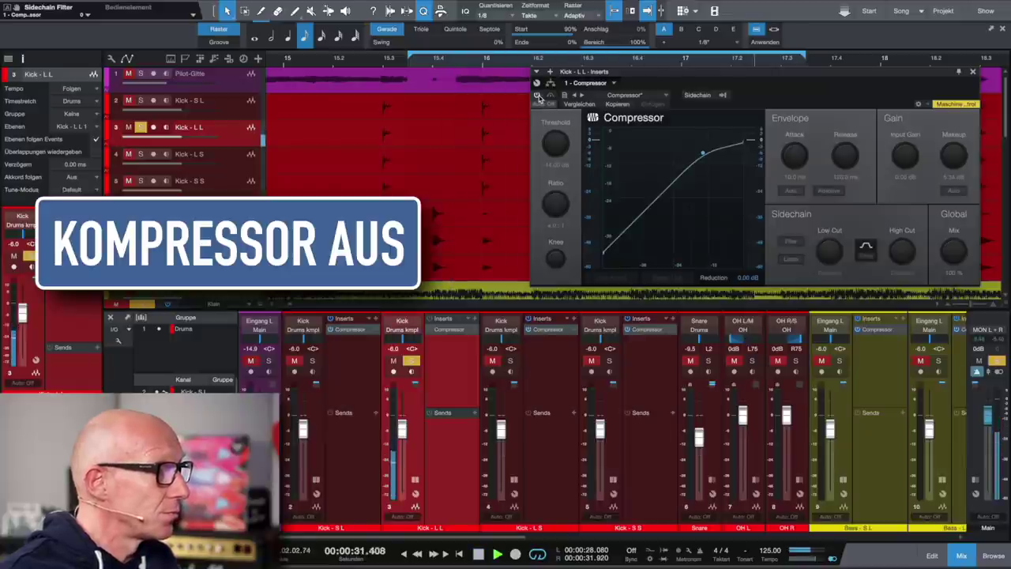
pyautogui.click(537, 95)
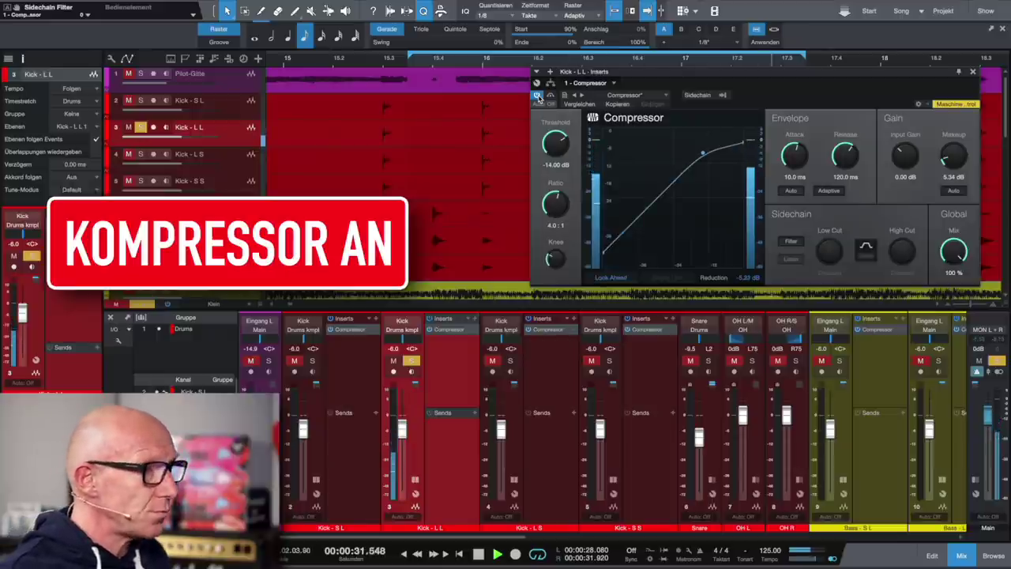
pyautogui.press('space')
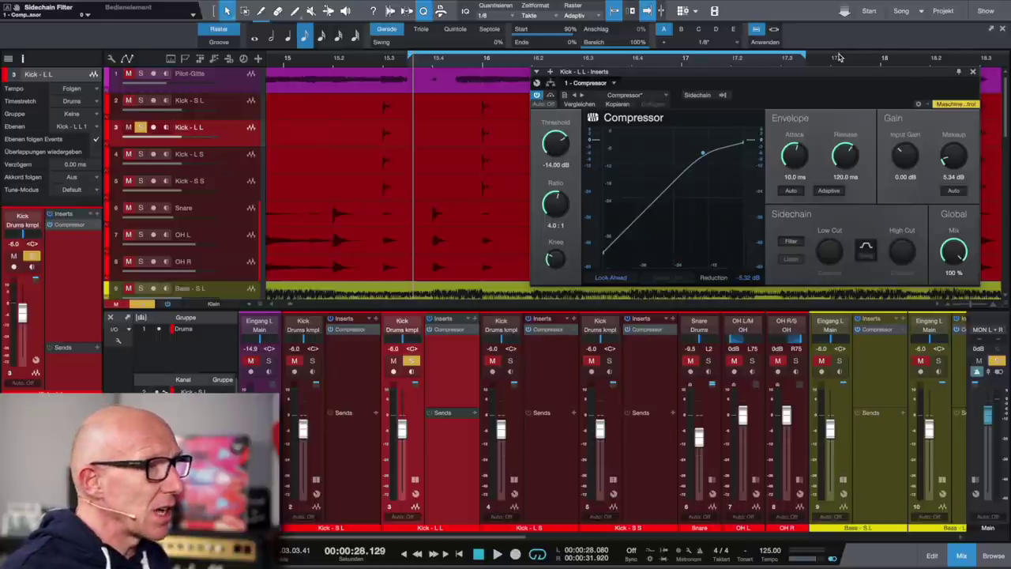
pyautogui.click(973, 72)
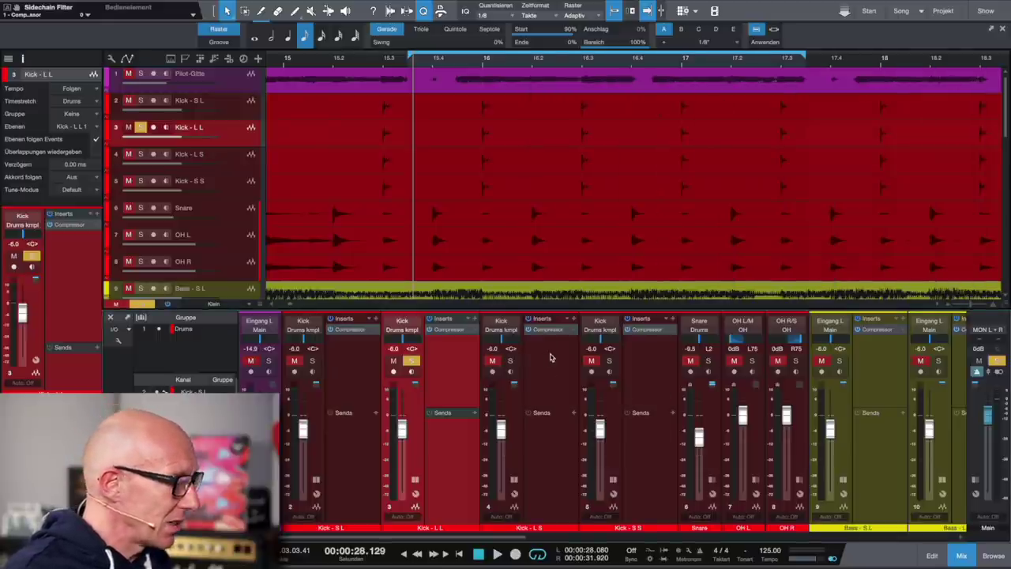
# Step: Solo Kick - L S and compare its sound with the compressor bypassed and active, closing the compressor window at the end
pyautogui.click(510, 360)
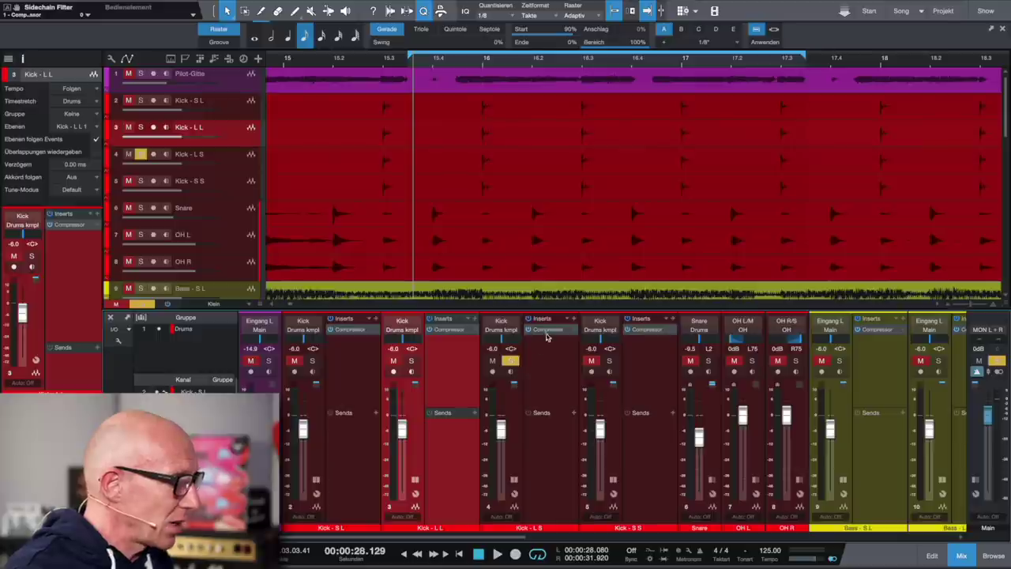
pyautogui.click(548, 329)
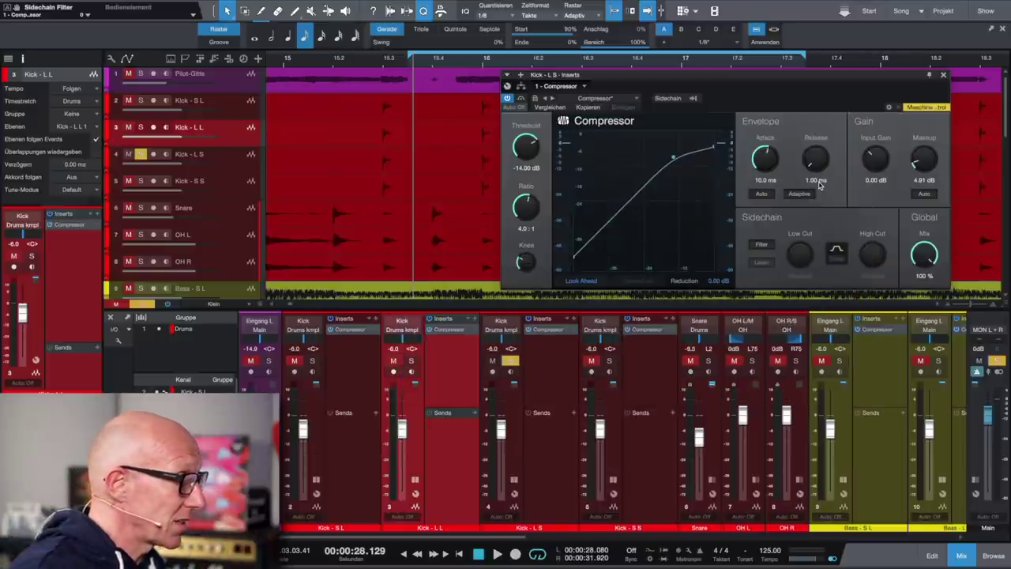
pyautogui.click(507, 98)
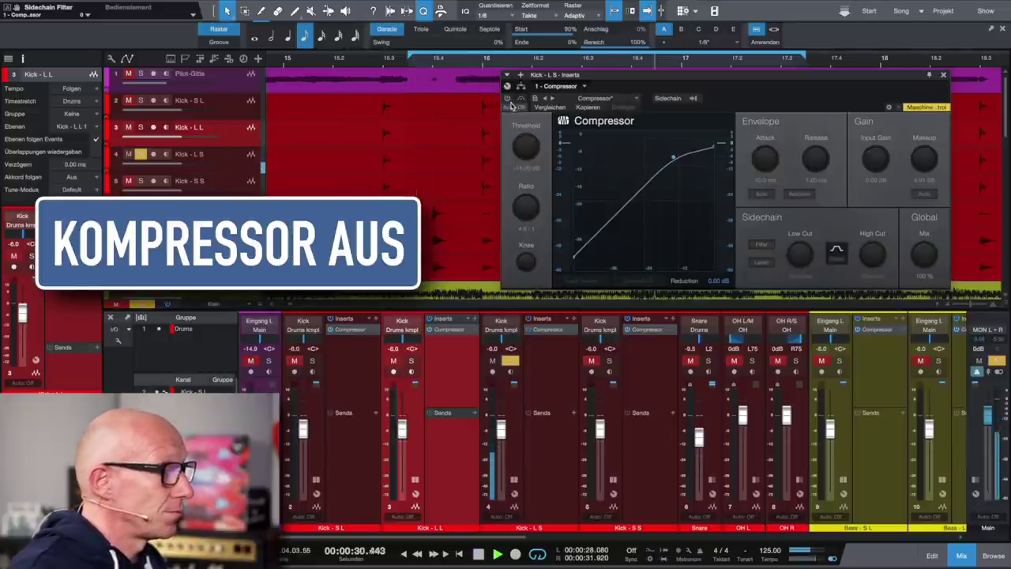
pyautogui.click(507, 98)
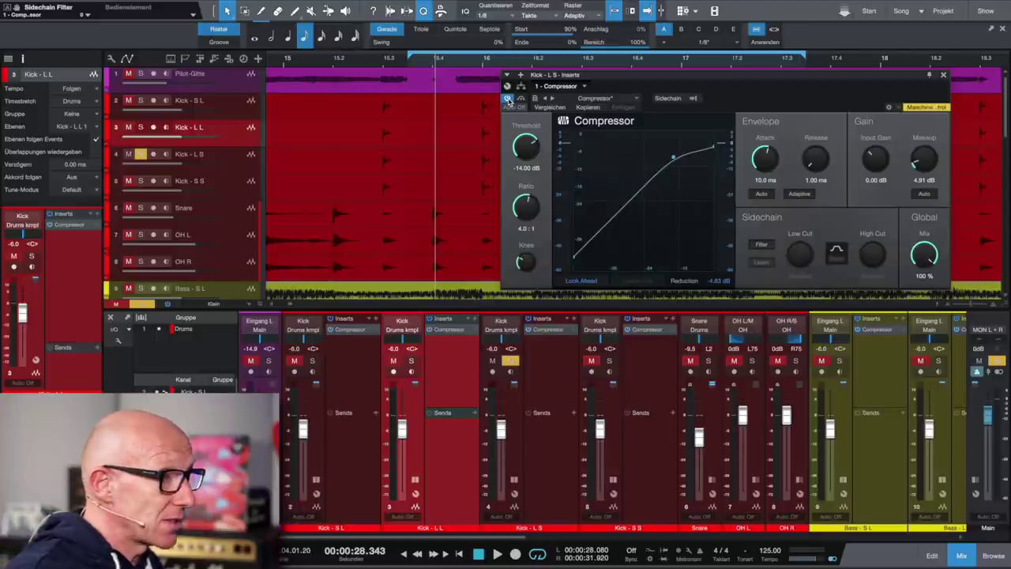
pyautogui.click(943, 75)
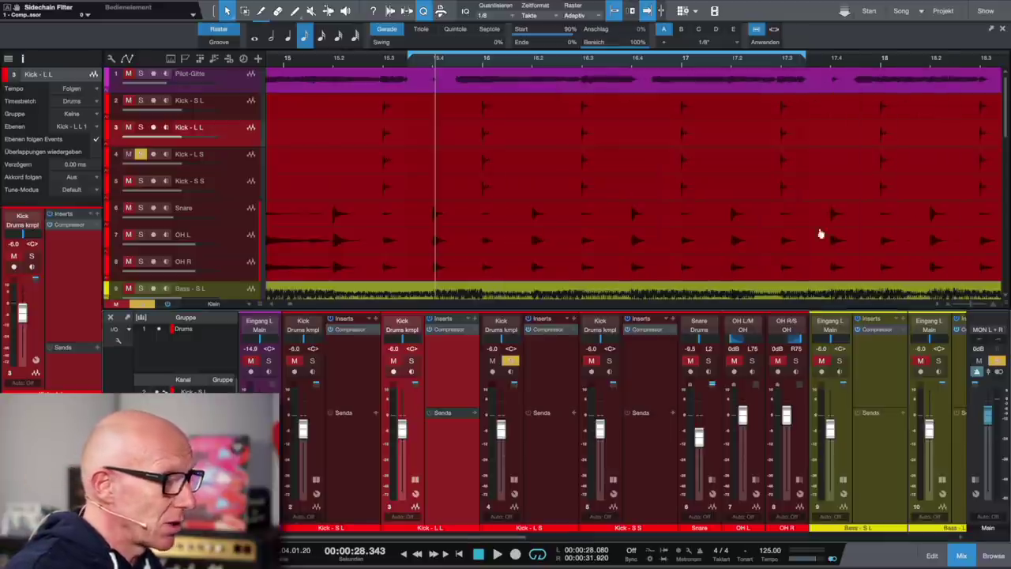
# Step: Solo Kick - S S and compare its sound with the compressor off and on, closing the compressor window at the end
pyautogui.click(612, 361)
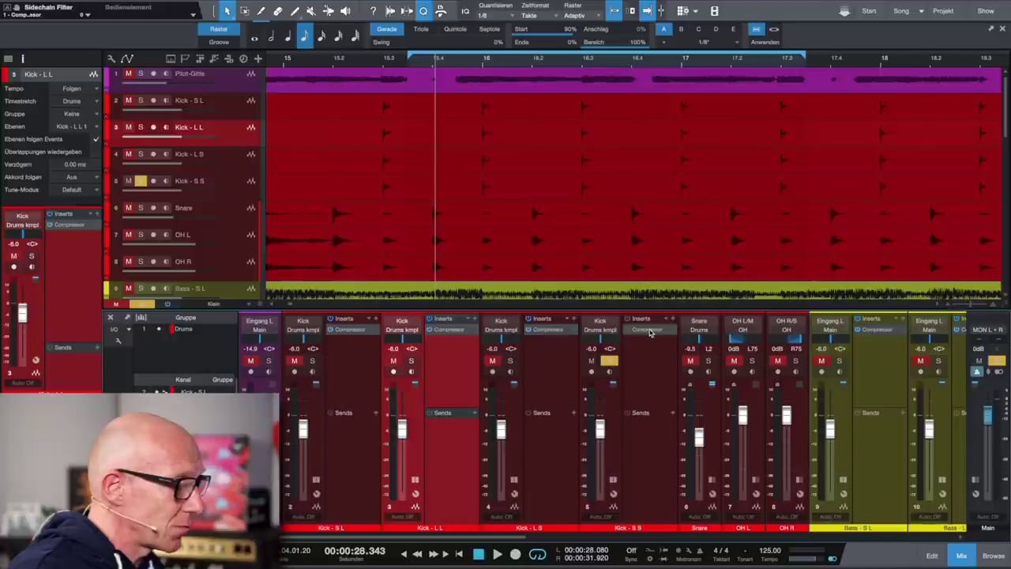
pyautogui.click(650, 331)
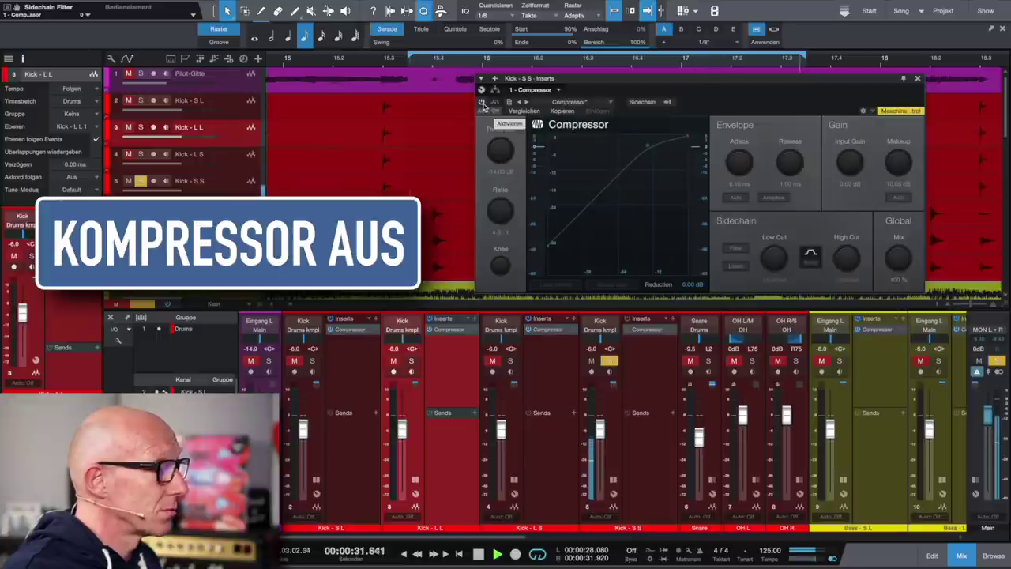
pyautogui.click(482, 103)
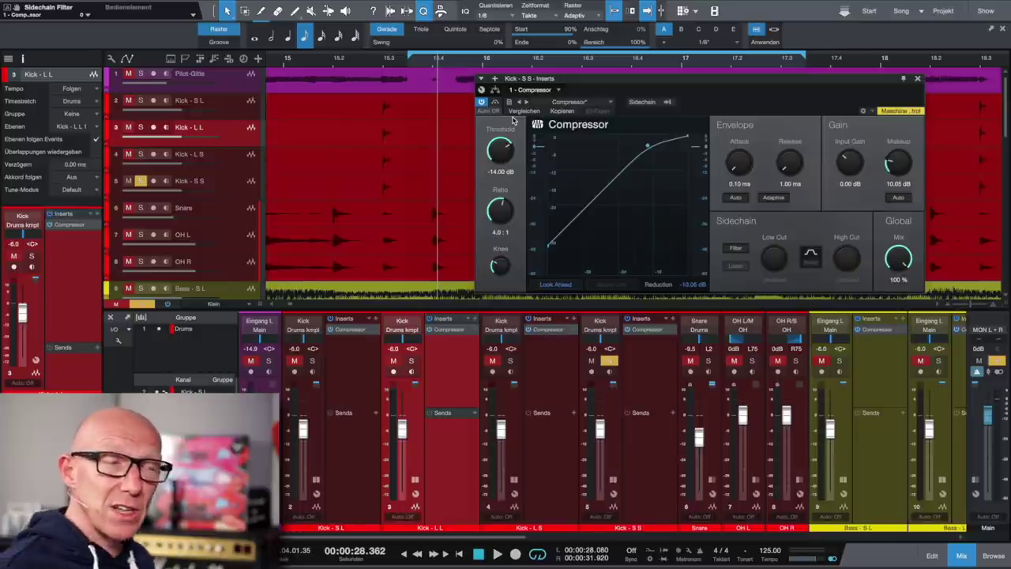
pyautogui.click(918, 80)
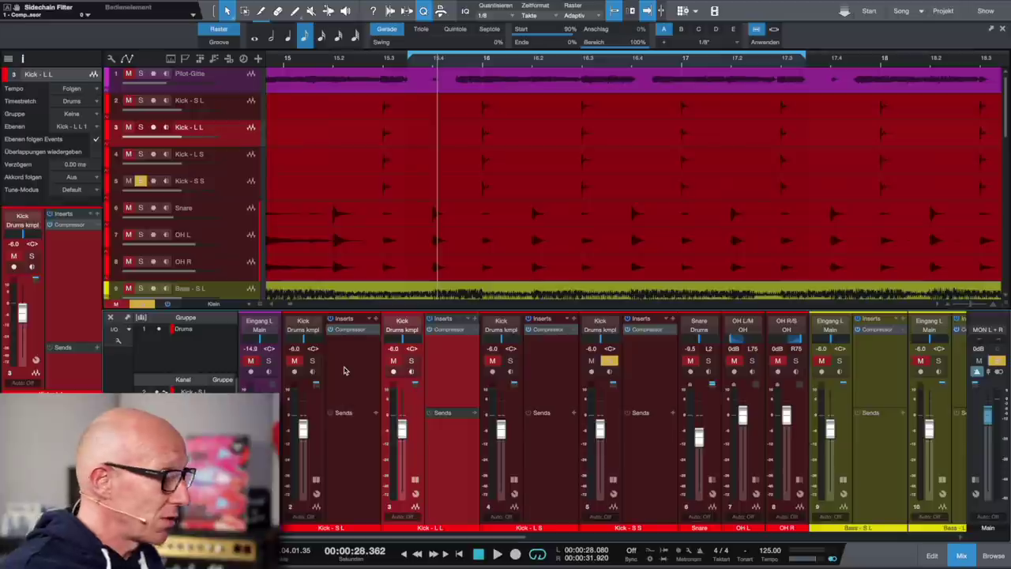
# Step: Solo Kick - S L, L L, L S and S S in turn during loop playback to compare them, returning to S L
pyautogui.click(312, 361)
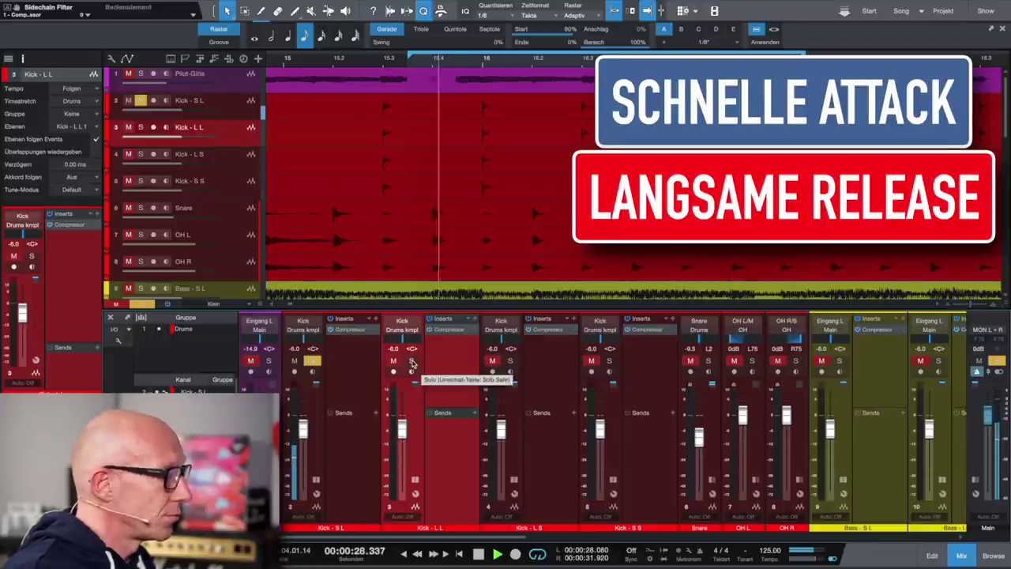
pyautogui.click(412, 362)
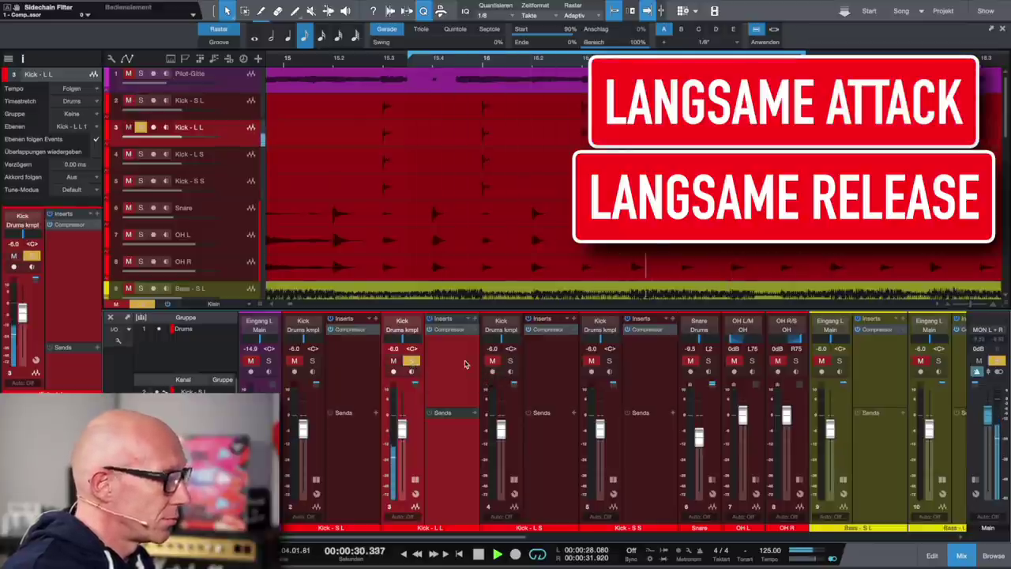
pyautogui.click(511, 361)
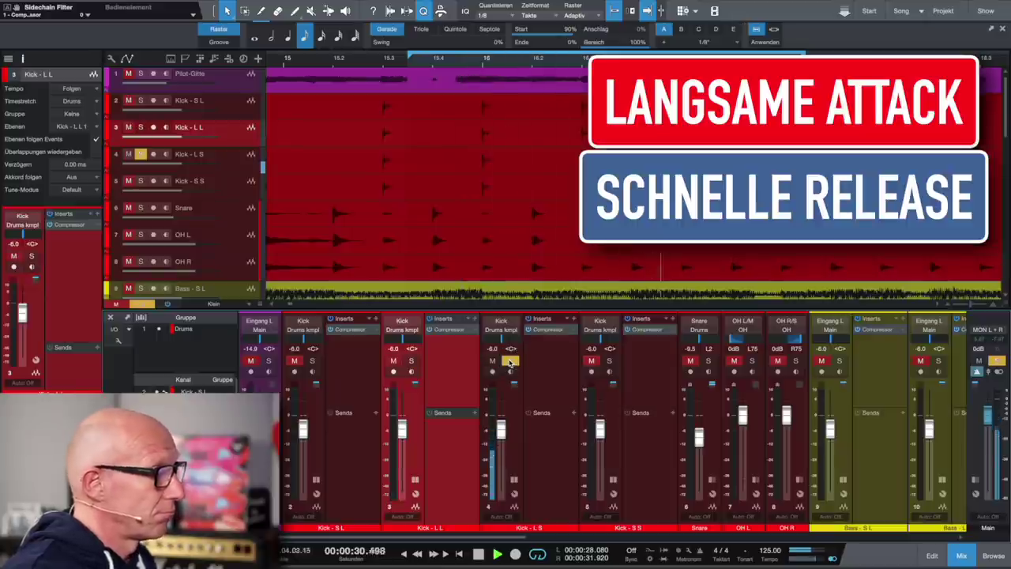
pyautogui.click(610, 362)
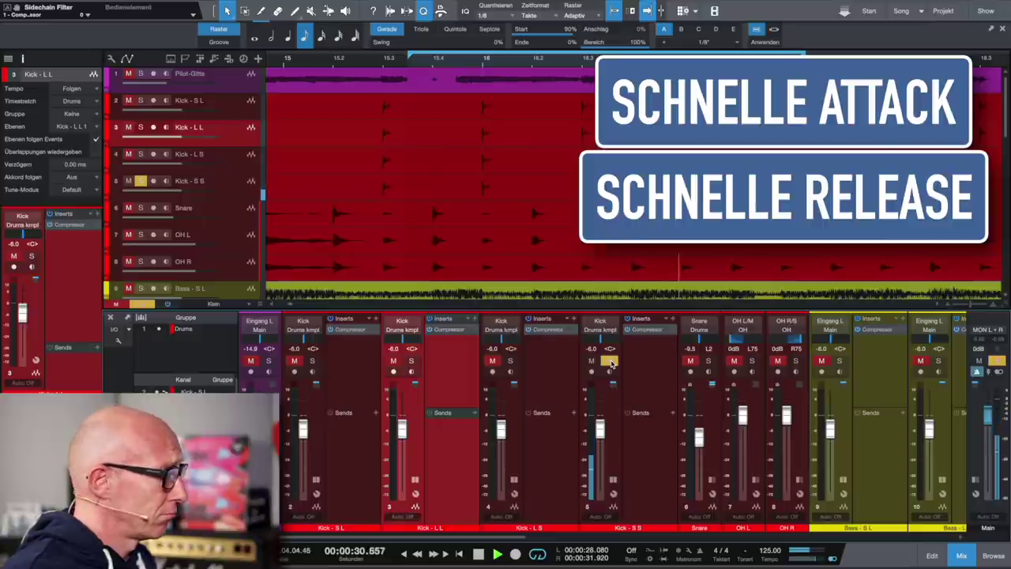
pyautogui.click(313, 361)
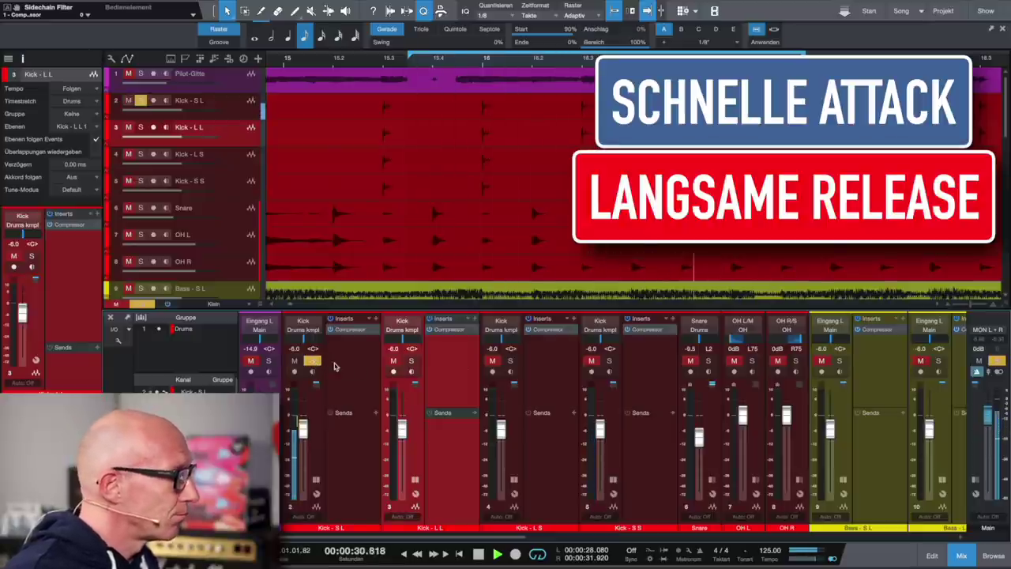
# Step: Solo Kick - L L, L S and S S in turn during loop playback to compare their attack and release settings
pyautogui.click(412, 361)
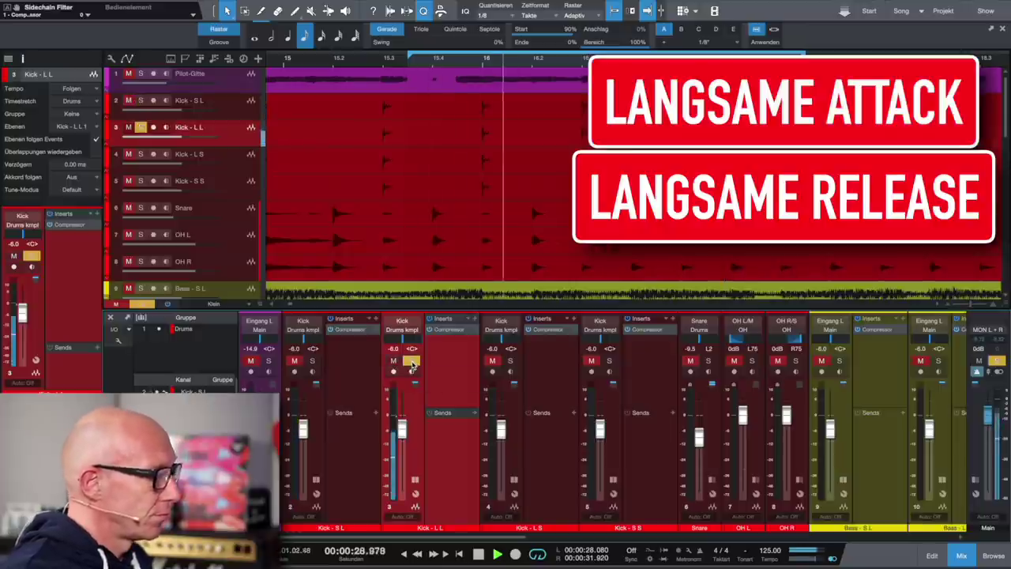
pyautogui.click(510, 362)
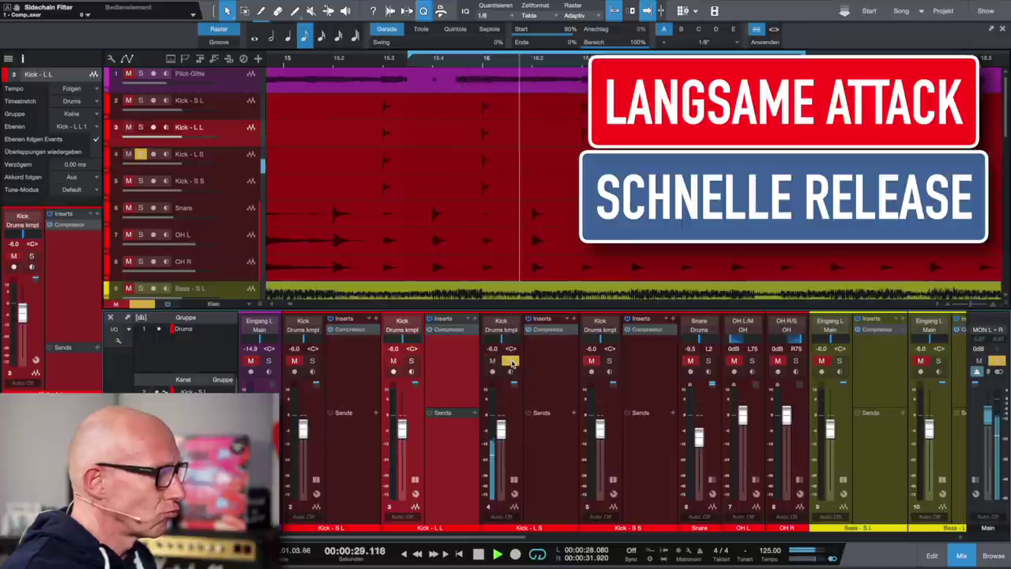
pyautogui.click(610, 361)
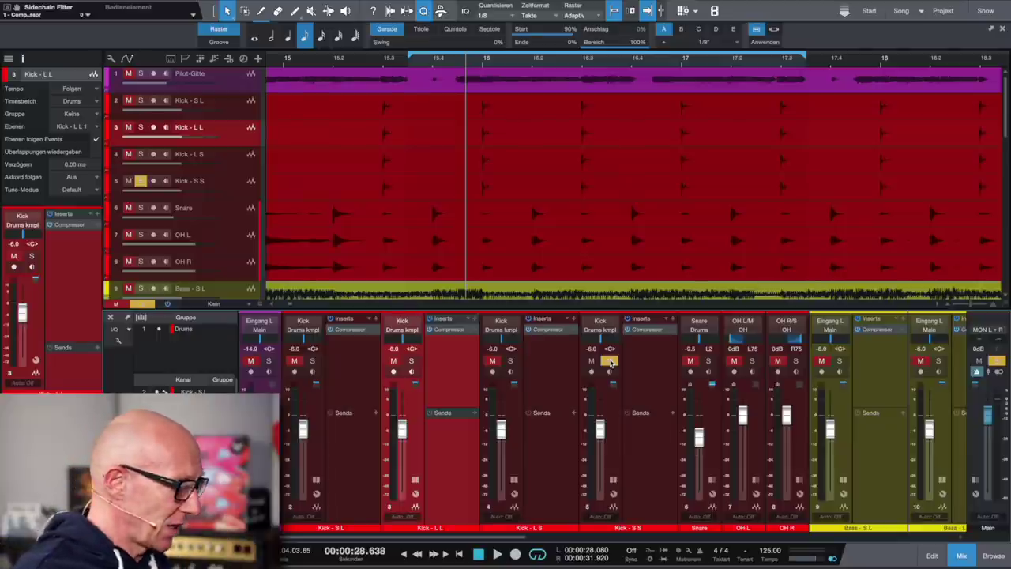
# Step: Open the compressor on Kick - L L to review its attack and release settings, and close it
pyautogui.click(449, 330)
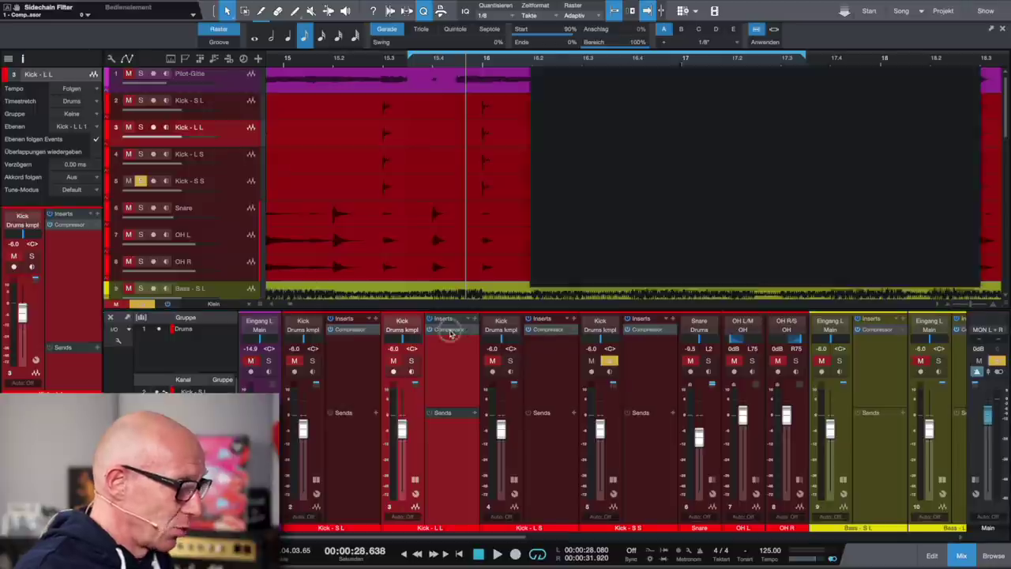
pyautogui.moveTo(810, 81); pyautogui.dragTo(773, 111)
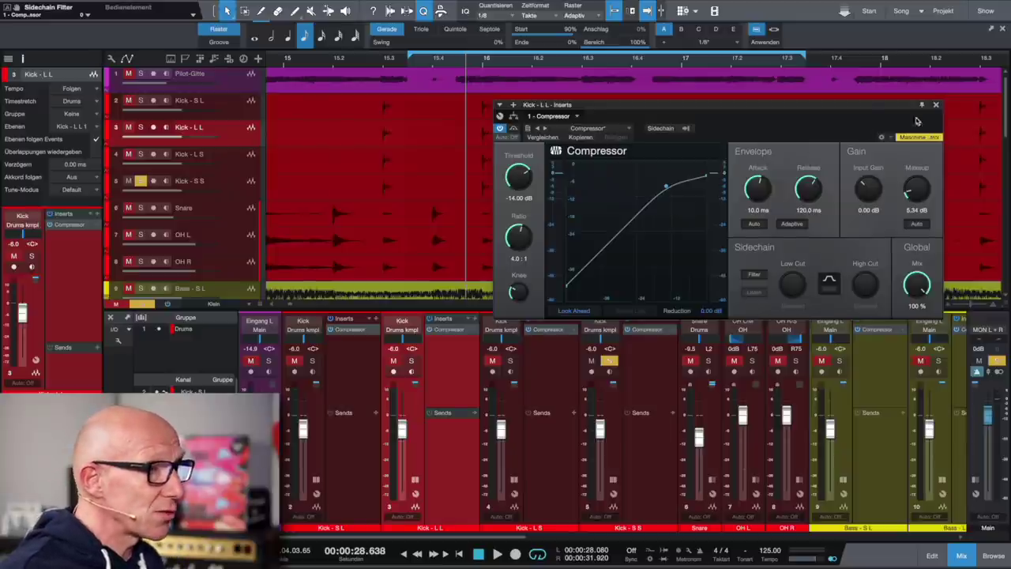
pyautogui.click(937, 107)
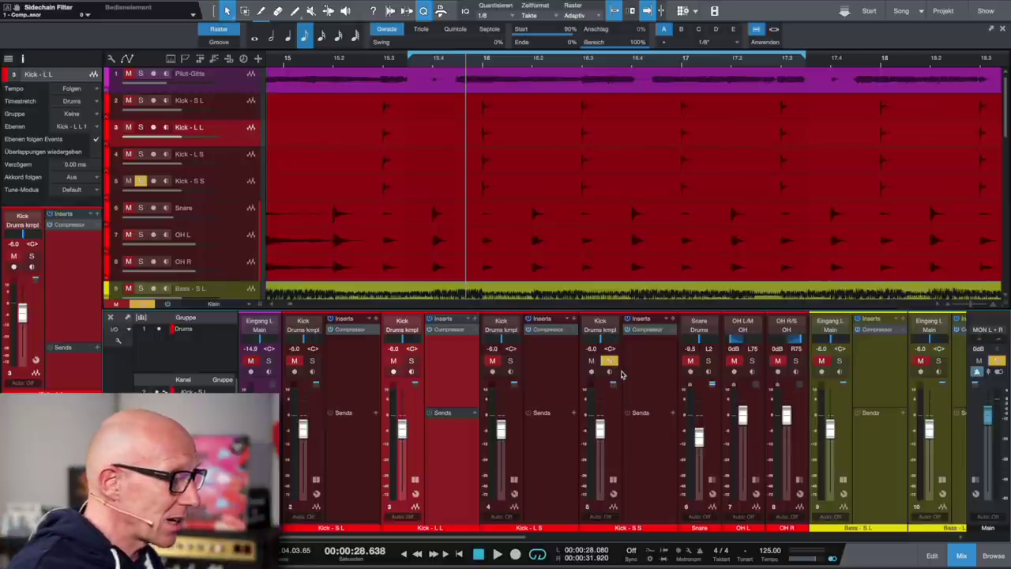
# Step: Open the compressor on Kick - S S, raise its attack to 400 ms, and bring it back down to 8.11 ms during playback
pyautogui.doubleClick(646, 329)
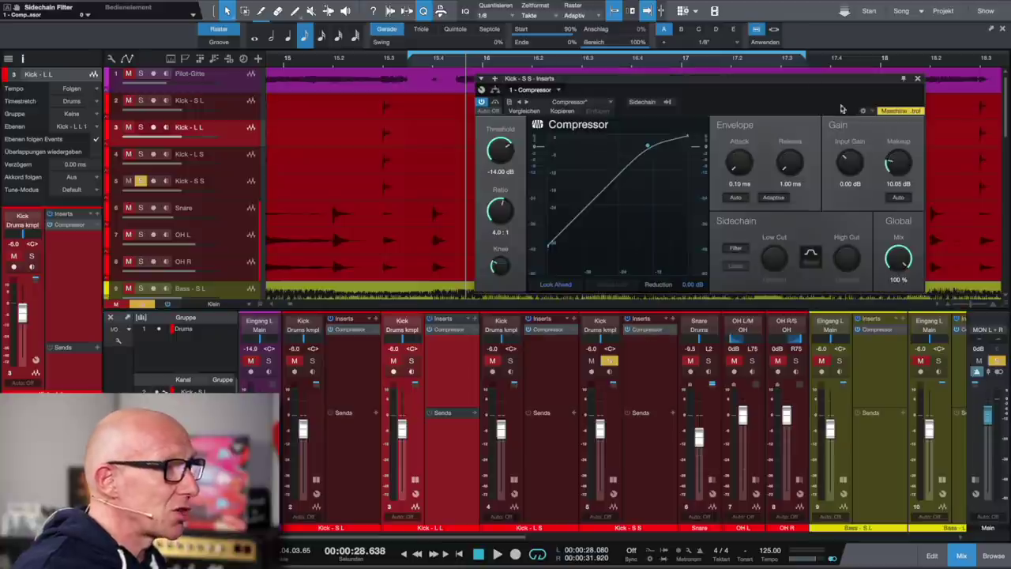
pyautogui.moveTo(798, 82); pyautogui.dragTo(730, 117)
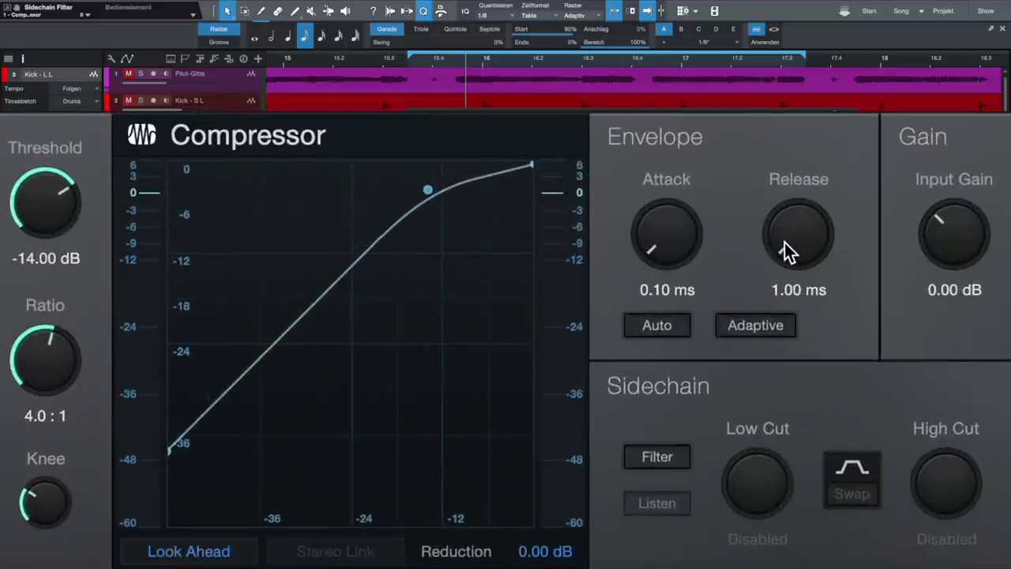
pyautogui.moveTo(714, 206); pyautogui.dragTo(713, 151)
pyautogui.moveTo(778, 115); pyautogui.dragTo(746, 414)
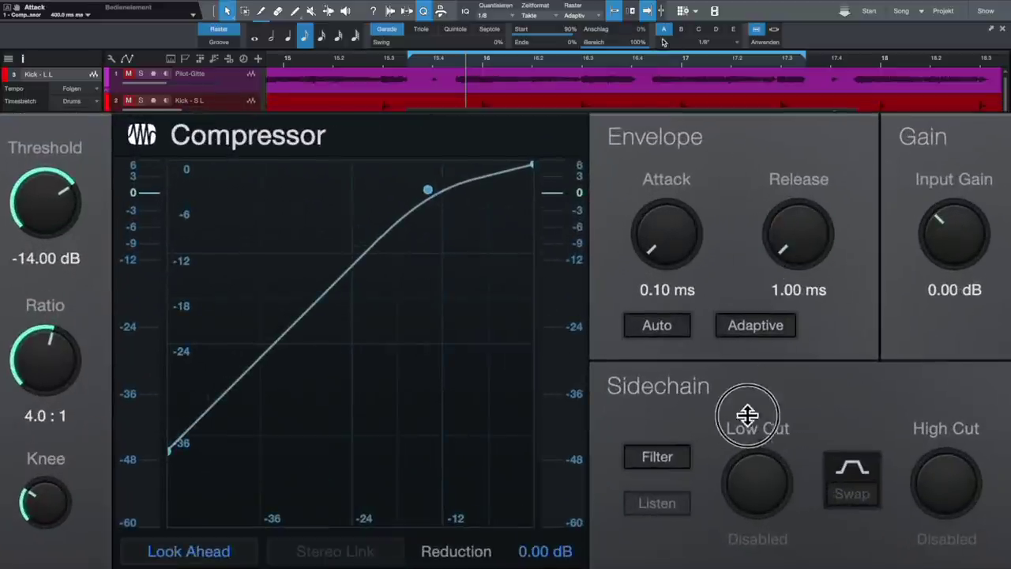
pyautogui.moveTo(671, 260); pyautogui.dragTo(671, 182)
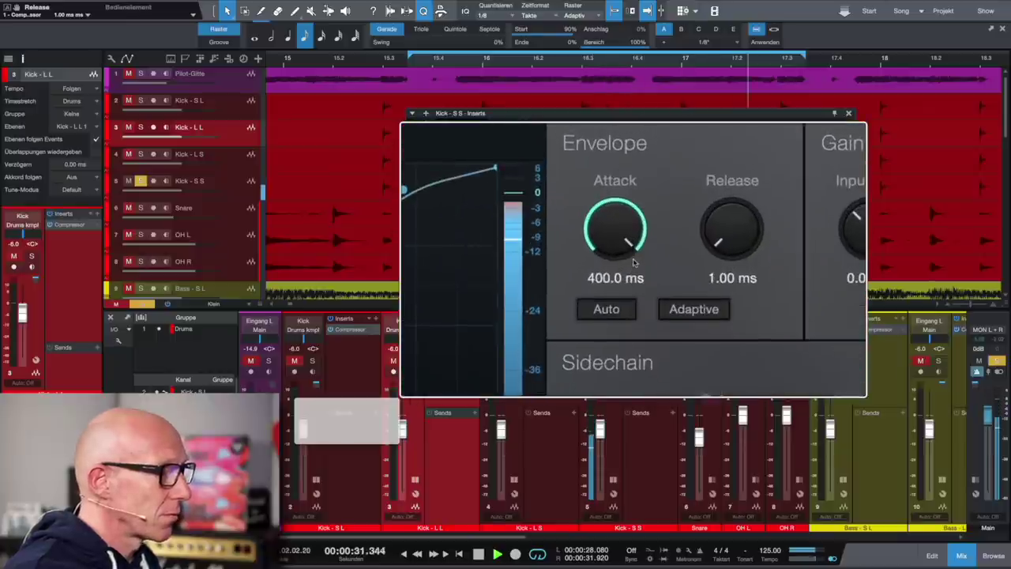
pyautogui.moveTo(633, 263); pyautogui.dragTo(633, 263)
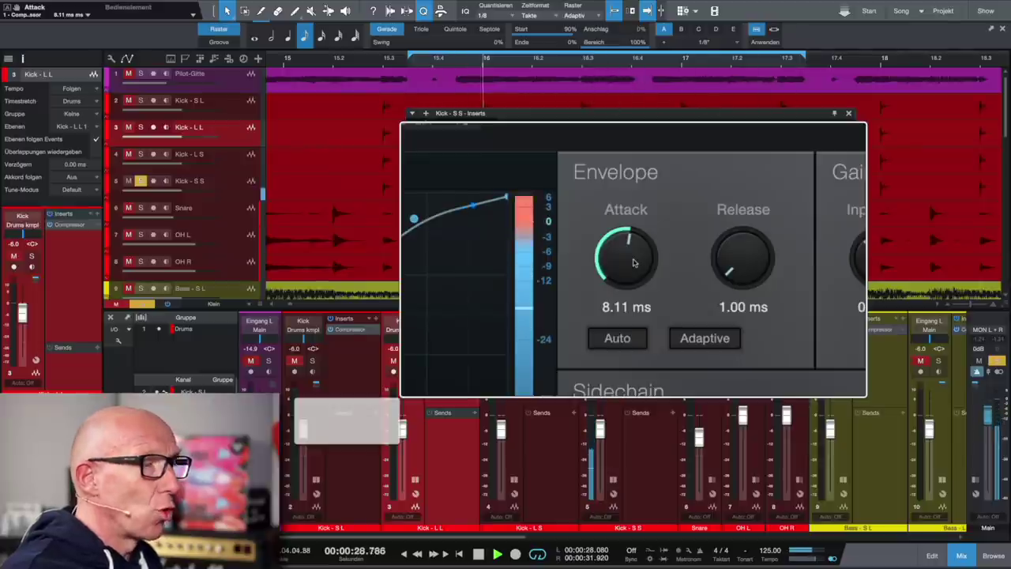
# Step: Sweep the Kick - S S compressor's release up to 88.6 ms and back during playback, settling it at 60.6 ms
pyautogui.hscroll(2, 633, 262)
pyautogui.hscroll(2, 633, 262)
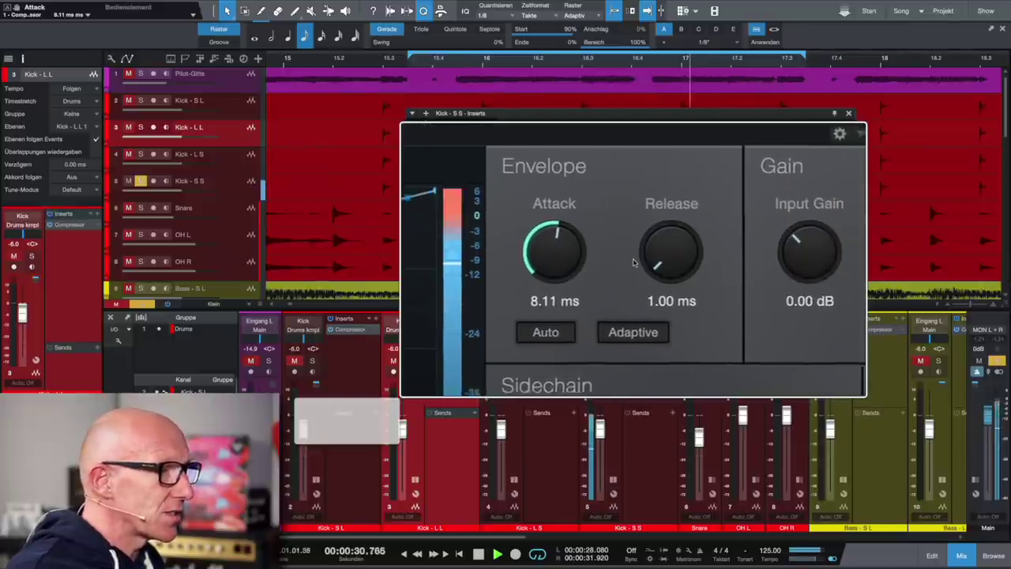
pyautogui.scroll(2, 634, 263)
pyautogui.scroll(10, 635, 263)
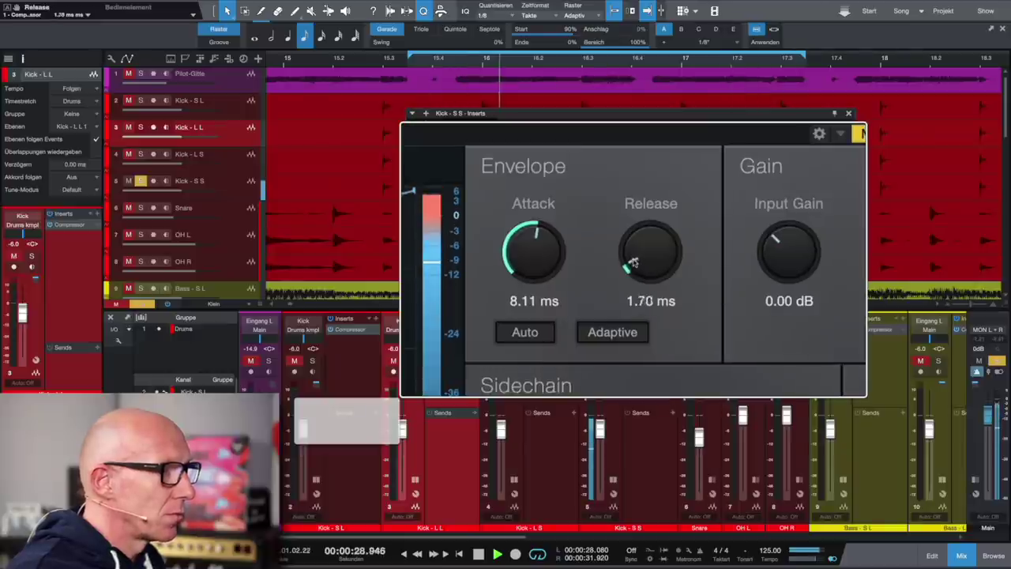
pyautogui.scroll(10, 633, 262)
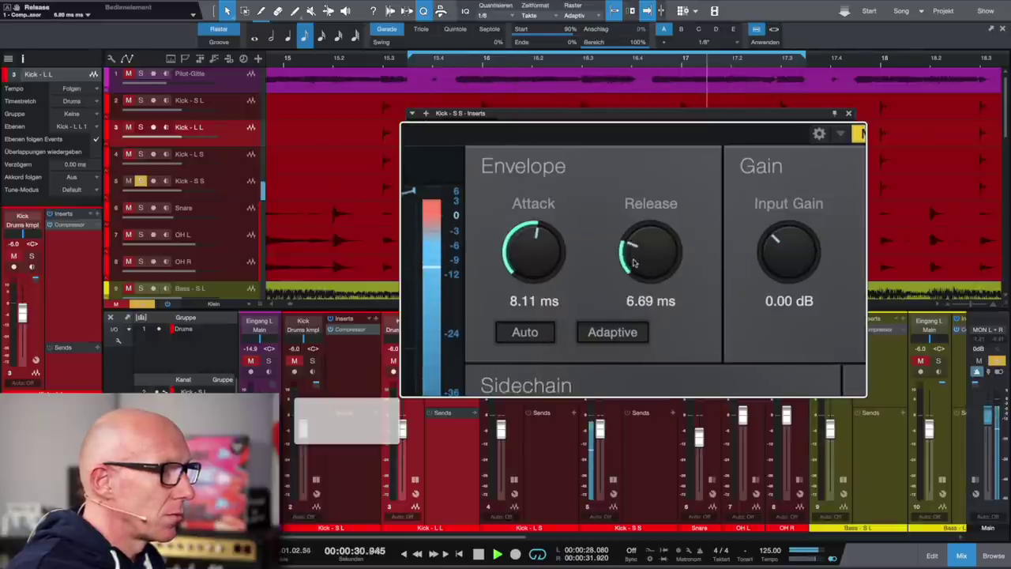
pyautogui.scroll(10, 633, 262)
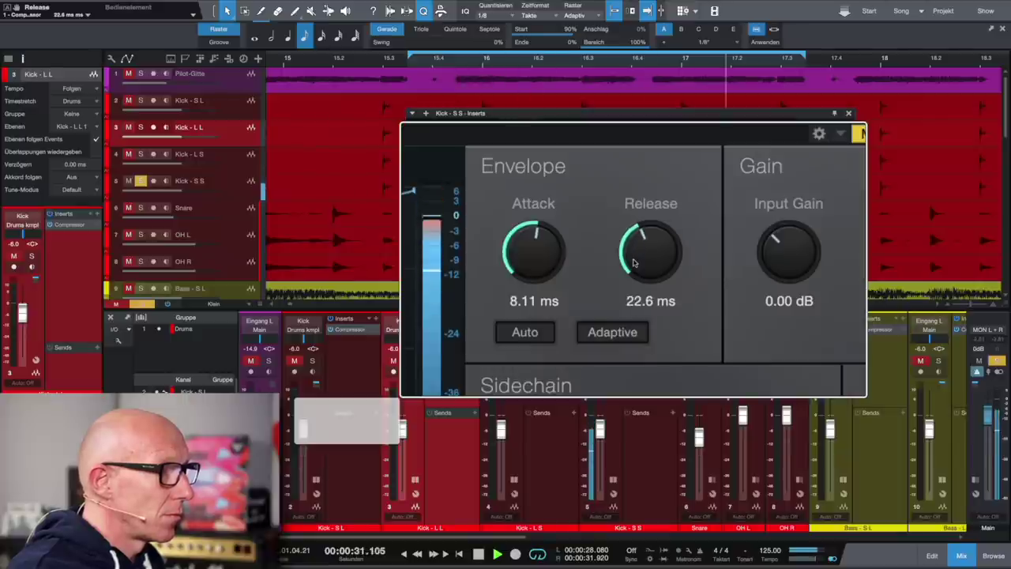
pyautogui.scroll(8, 633, 262)
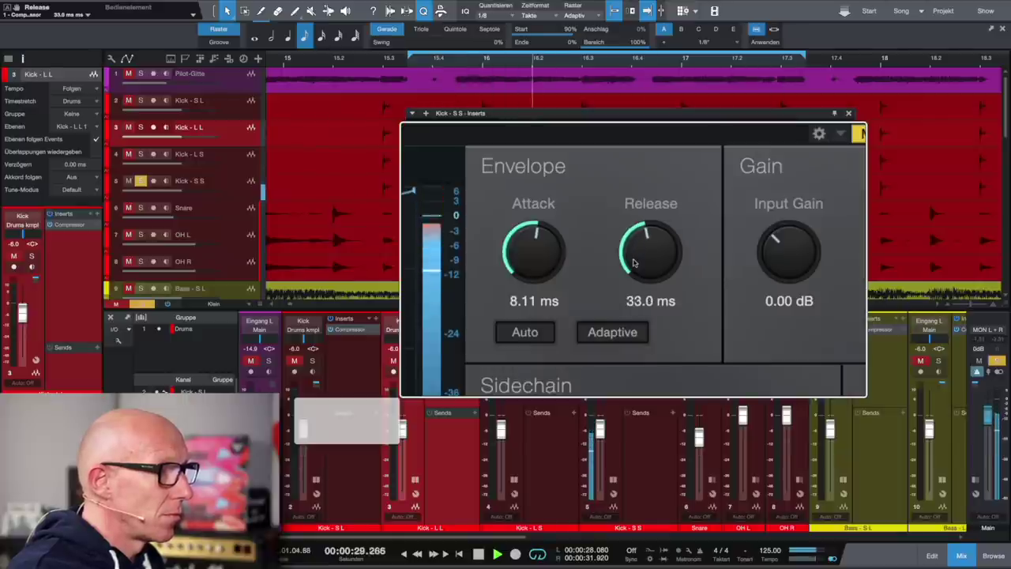
pyautogui.scroll(10, 633, 263)
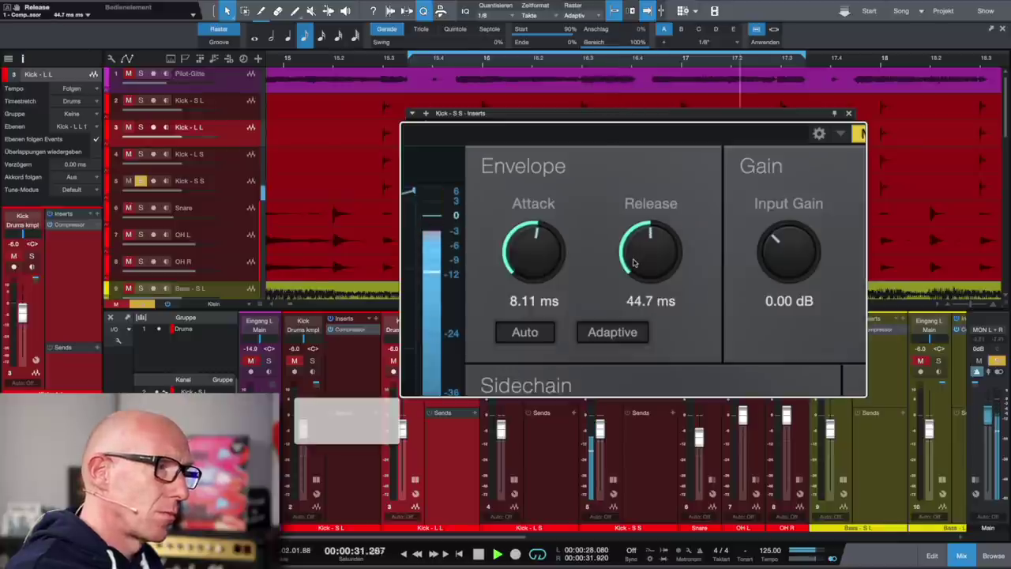
pyautogui.scroll(3, 633, 263)
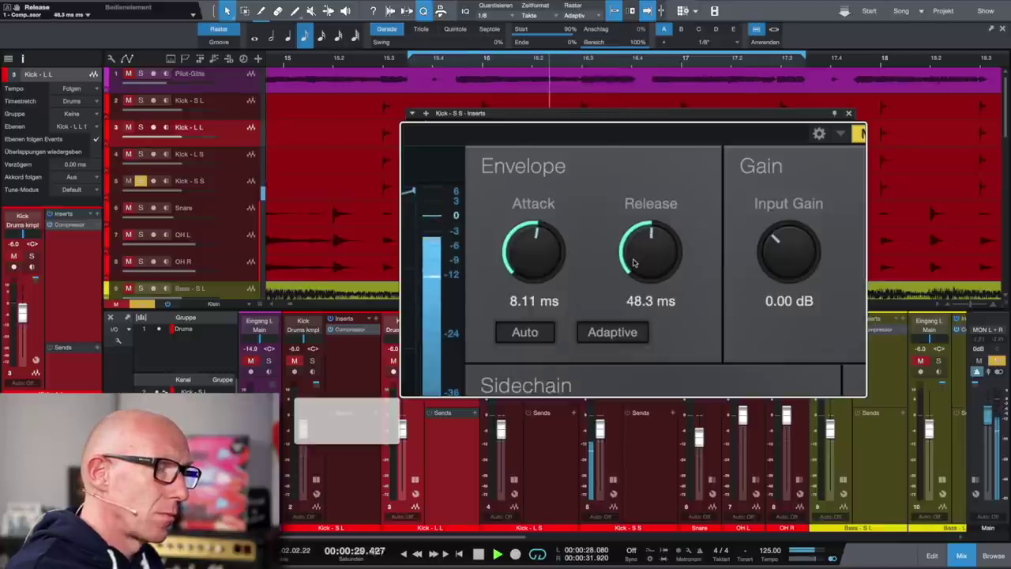
pyautogui.scroll(12, 633, 263)
pyautogui.scroll(8, 633, 263)
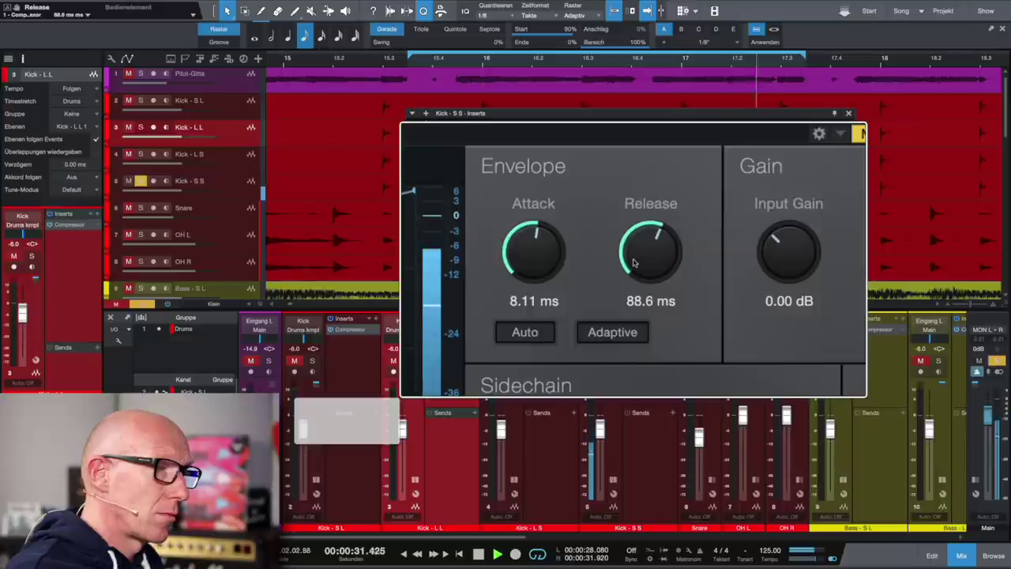
pyautogui.scroll(-3, 633, 262)
pyautogui.scroll(-6, 633, 262)
pyautogui.scroll(-8, 633, 262)
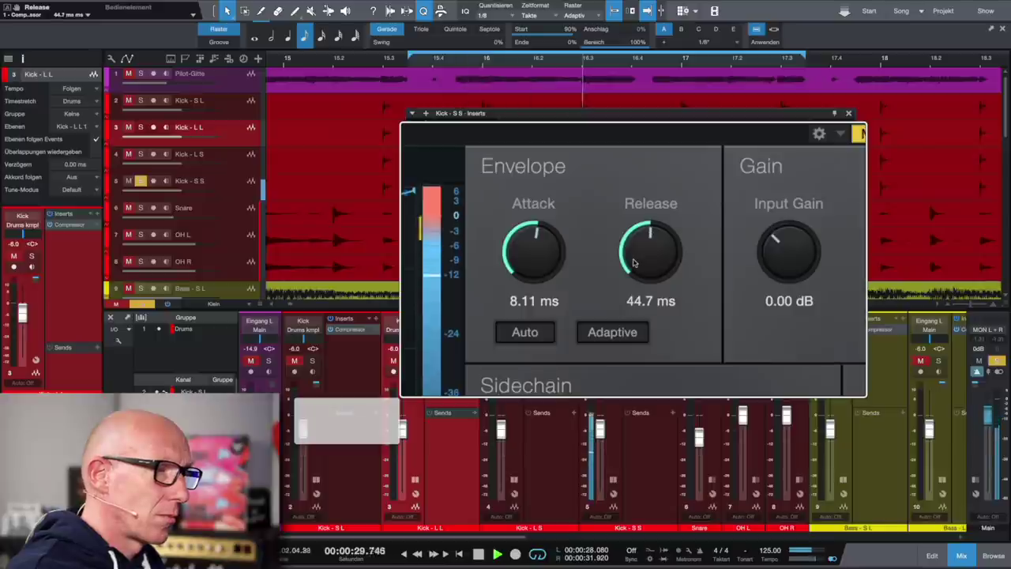
pyautogui.scroll(-4, 633, 263)
pyautogui.scroll(1, 633, 262)
pyautogui.scroll(5, 633, 263)
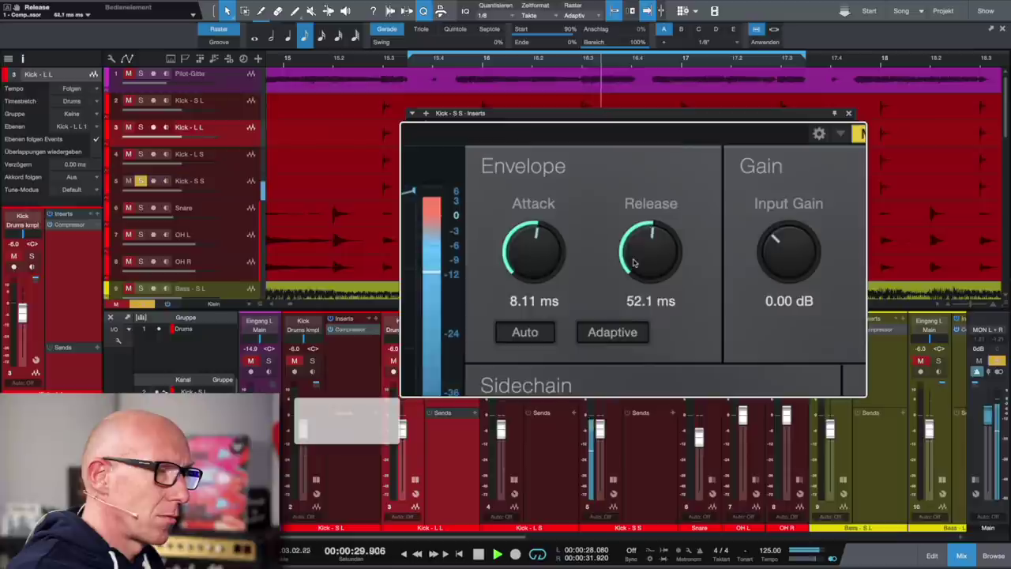
pyautogui.scroll(1, 633, 262)
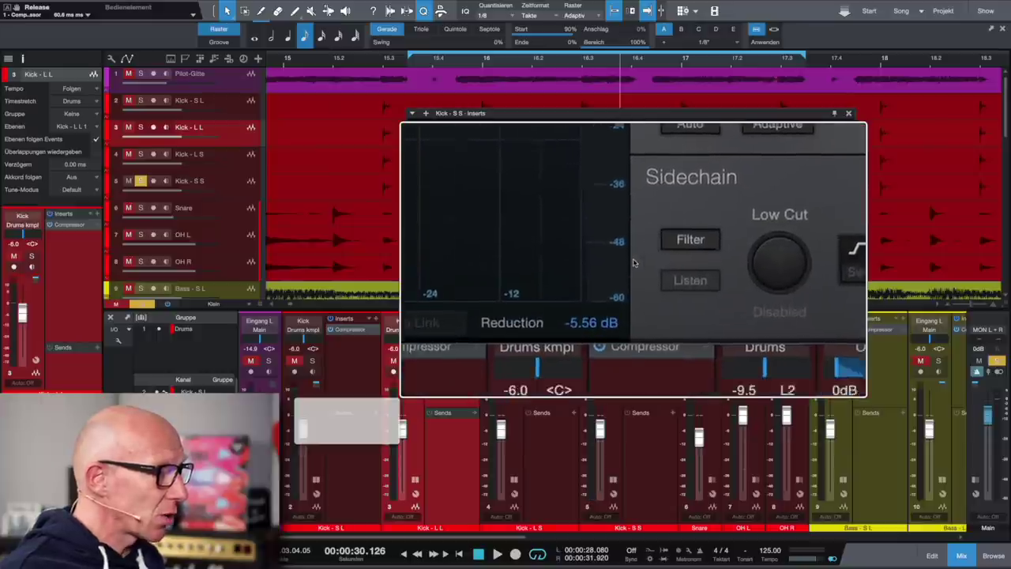
# Step: Set the makeup gain of the Kick - S S compressor to 5.56 dB to match its gain reduction
pyautogui.moveTo(633, 262)
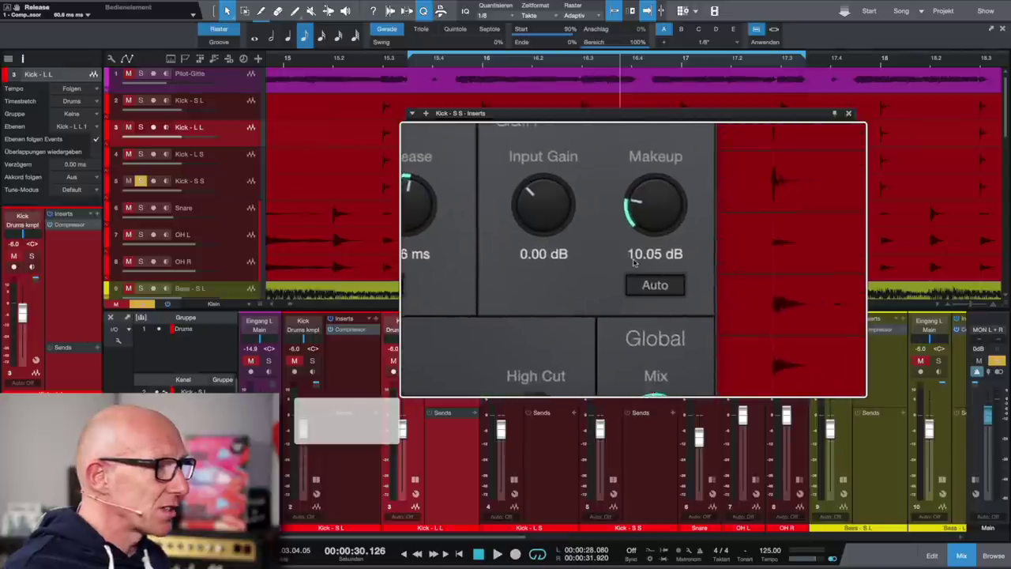
pyautogui.doubleClick(633, 258)
pyautogui.write('5,56')
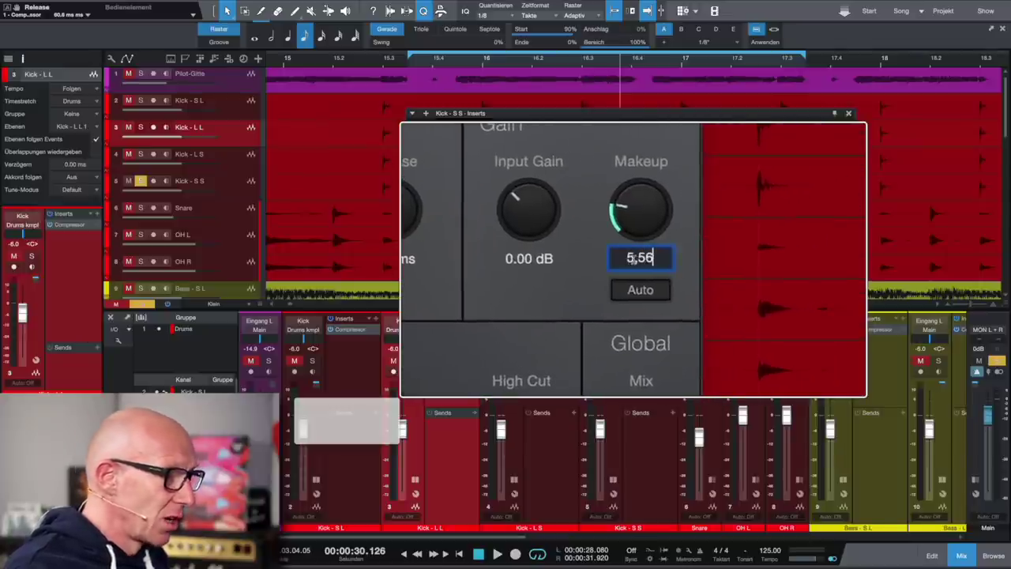
pyautogui.press('Return')
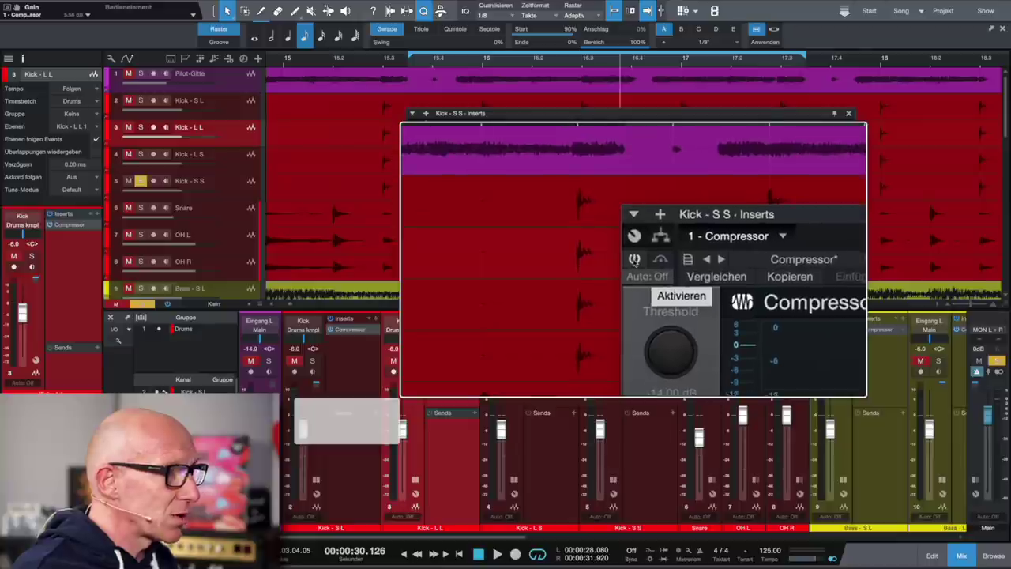
# Step: Compare Kick - S S in loop playback with its compressor bypassed and active, leaving it active and closing its window
pyautogui.press('space')
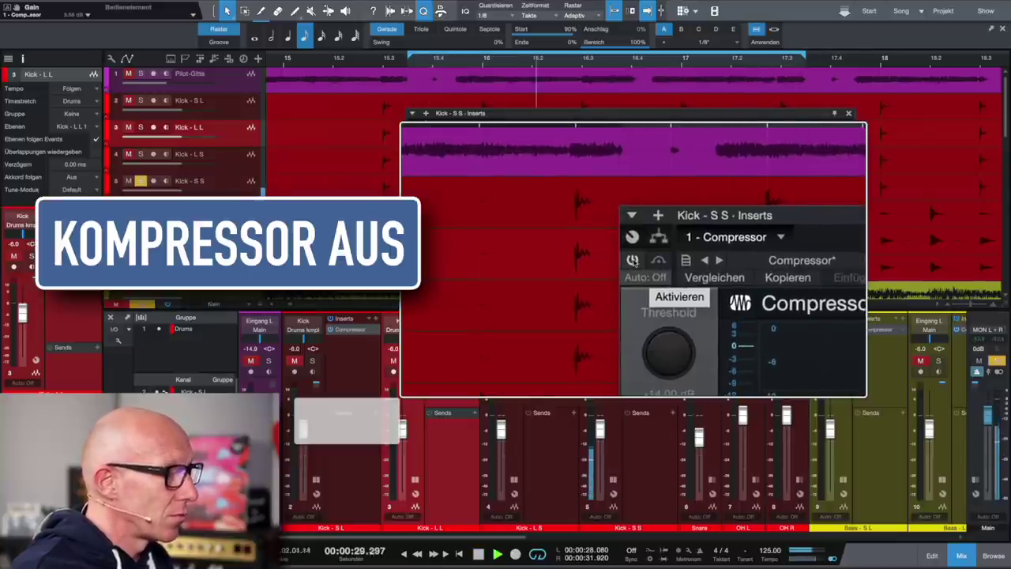
pyautogui.click(633, 260)
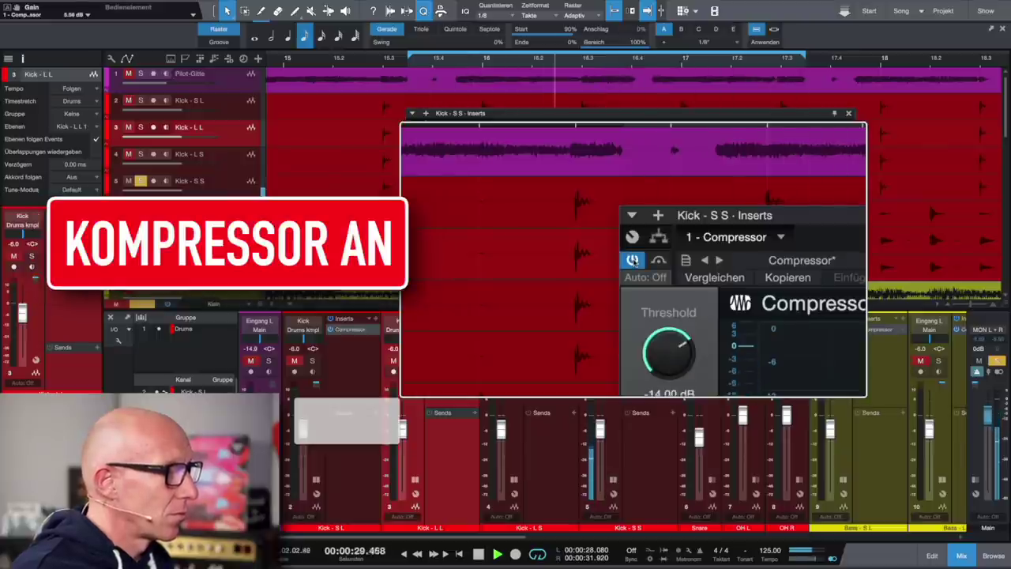
pyautogui.click(633, 260)
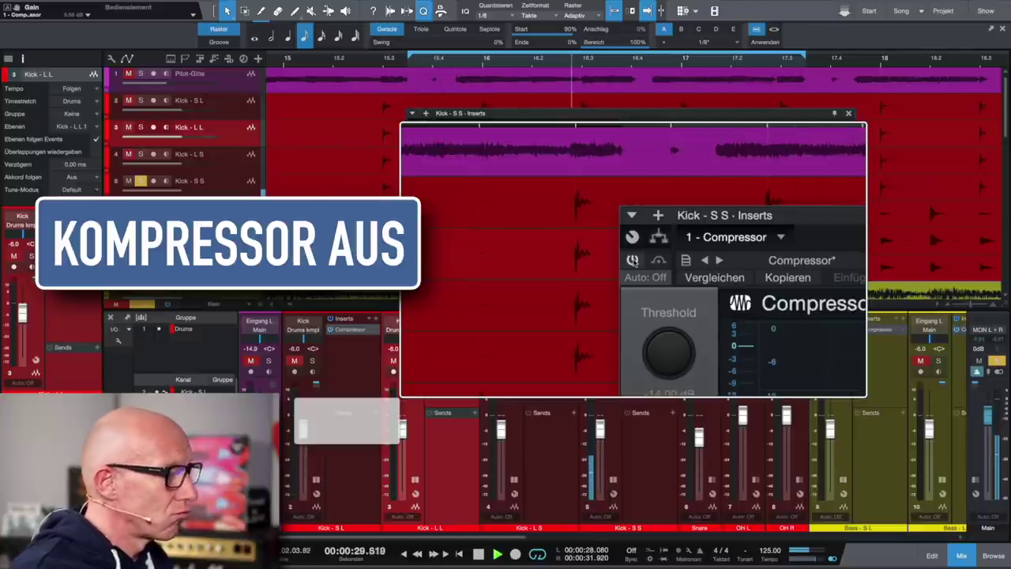
pyautogui.click(633, 260)
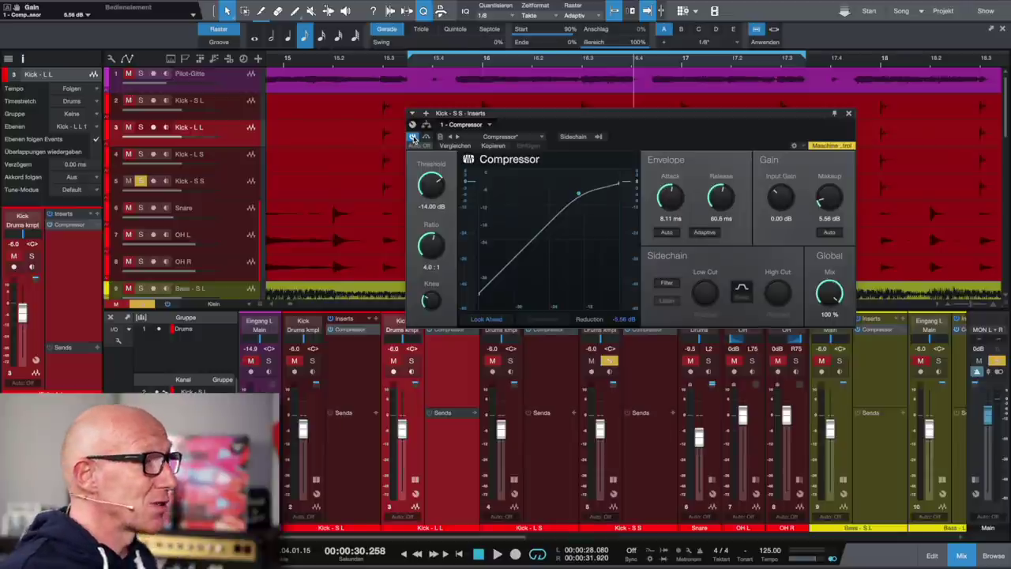
pyautogui.click(849, 114)
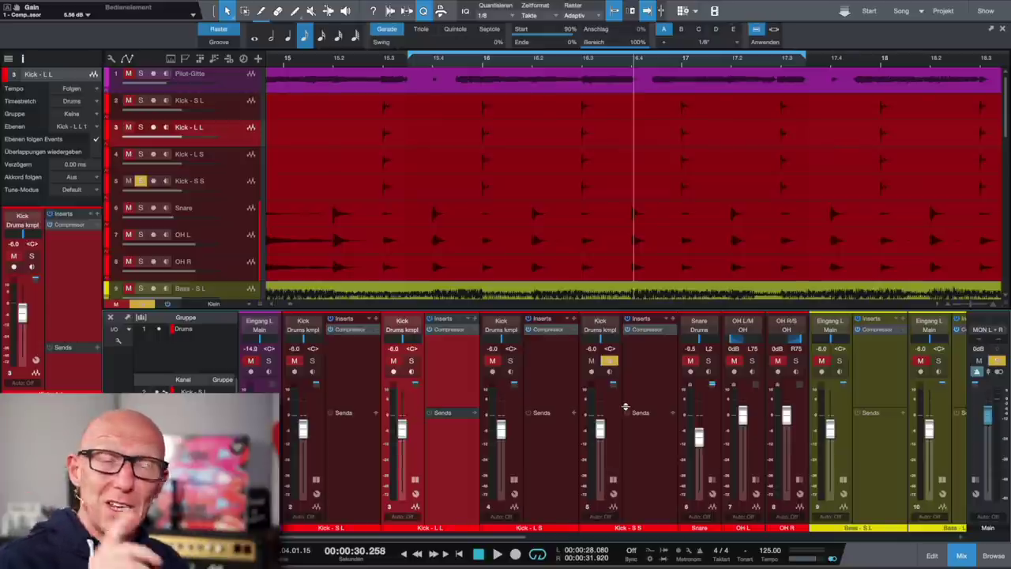
# Step: Solo Bass - S L and open its compressor, moving the window clear of the bass tracks' headers
pyautogui.hscroll(4, 616, 413)
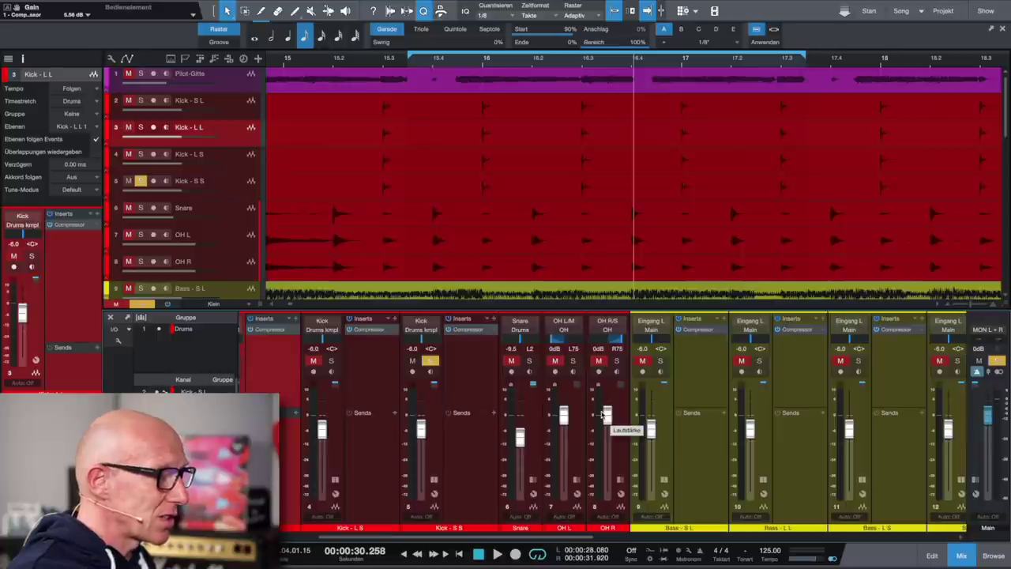
pyautogui.hscroll(1, 509, 407)
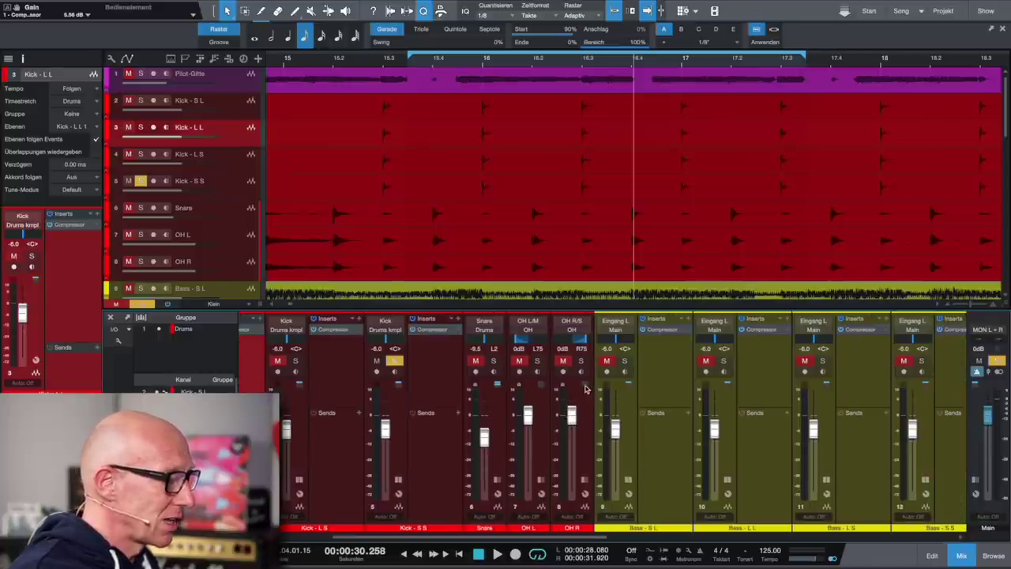
pyautogui.click(626, 361)
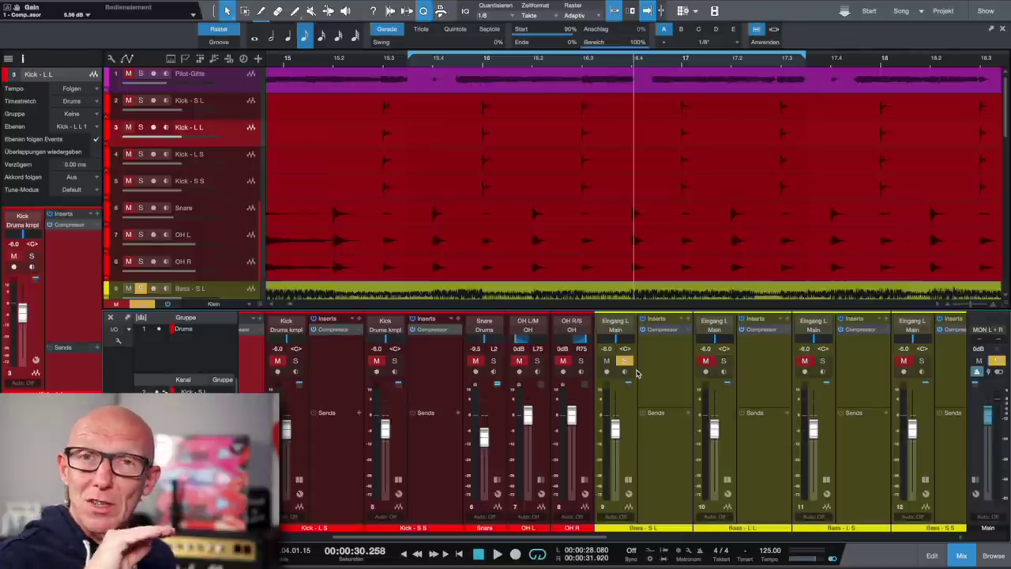
pyautogui.scroll(-5, 598, 212)
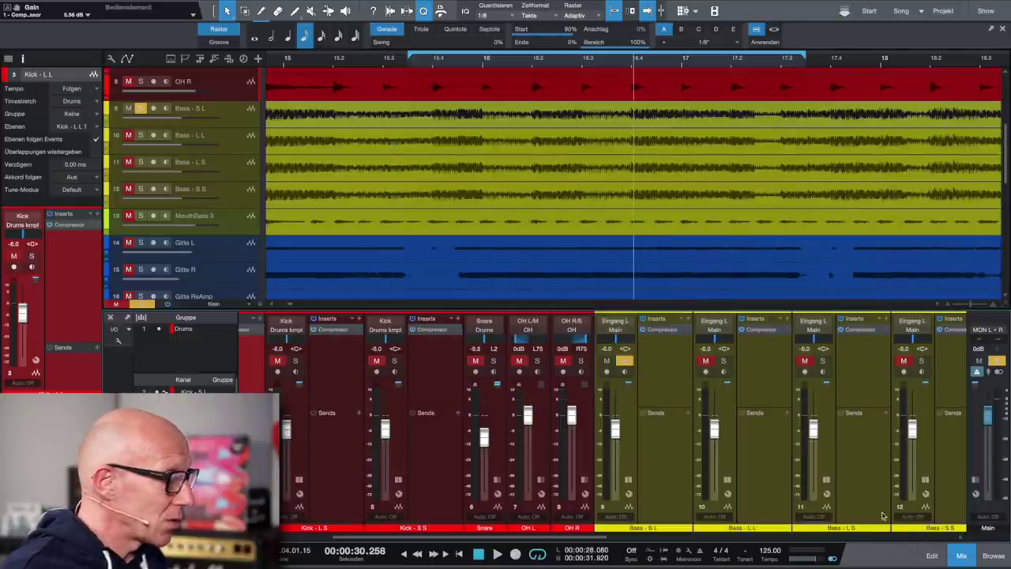
pyautogui.click(662, 330)
pyautogui.moveTo(757, 72); pyautogui.dragTo(721, 144)
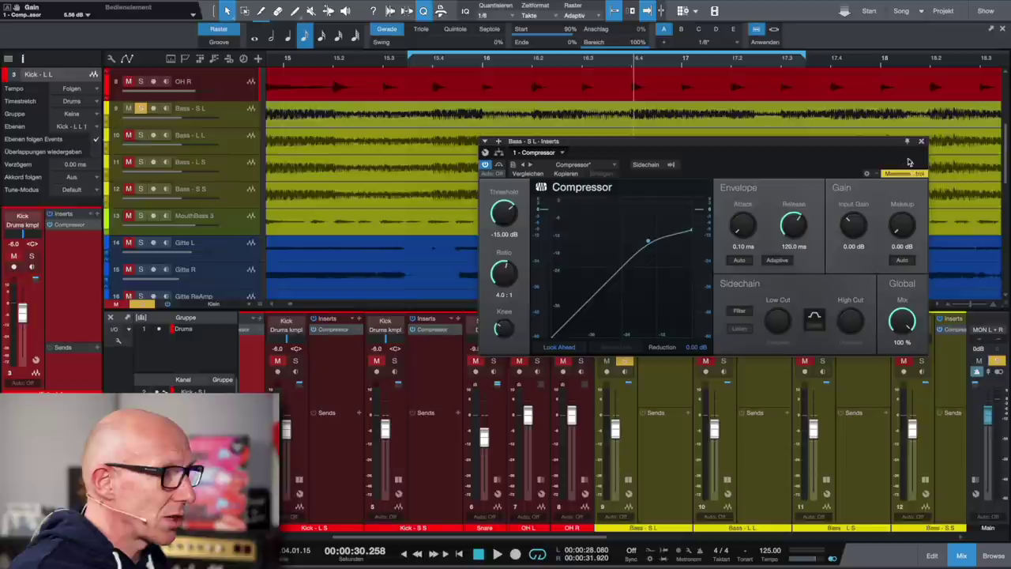
# Step: Move the Bass - S L compressor window clear of the mixer and compare the track in loop playback with its compressor bypassed and active
pyautogui.moveTo(772, 143); pyautogui.dragTo(818, 92)
pyautogui.click(647, 332)
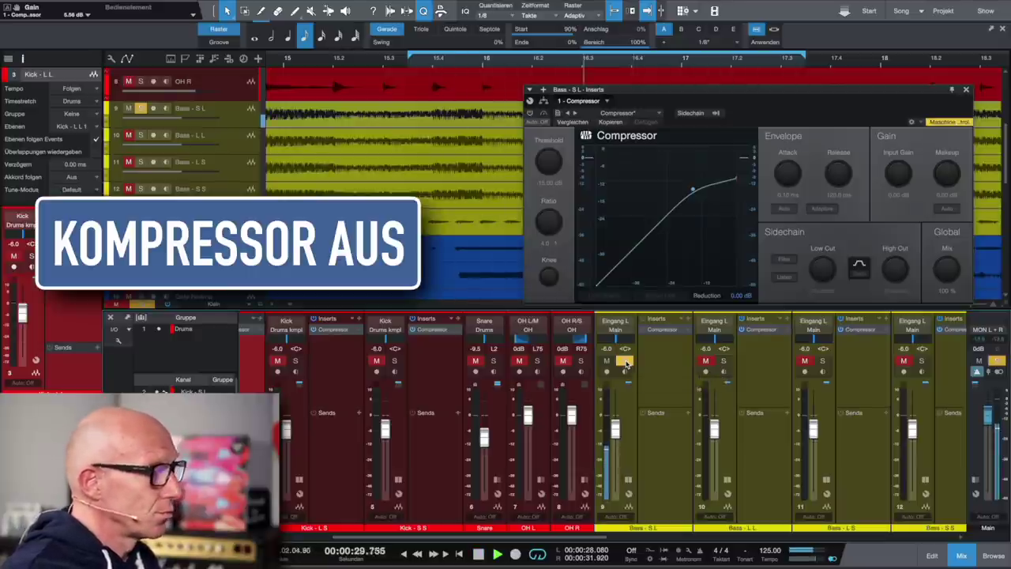
pyautogui.click(662, 330)
pyautogui.click(662, 331)
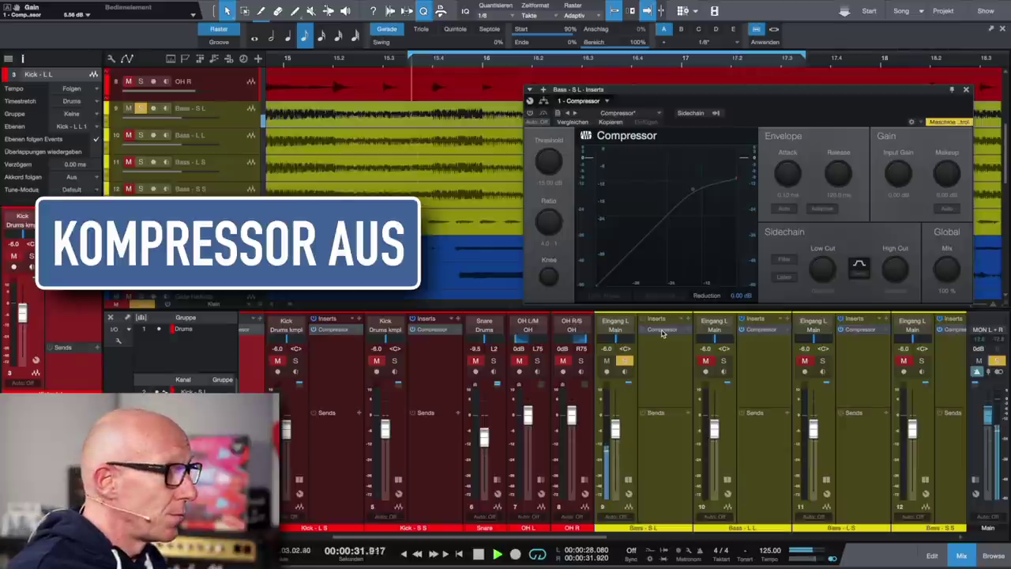
pyautogui.click(644, 330)
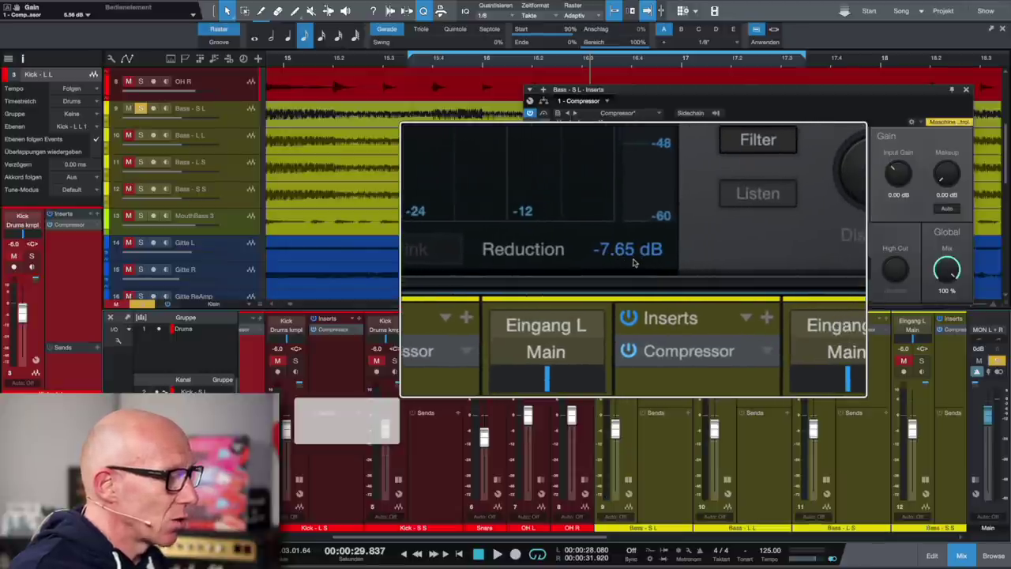
# Step: Set the makeup gain of the Bass - S L compressor to 7.65 dB to match its gain reduction
pyautogui.click(946, 195)
pyautogui.write('7,65')
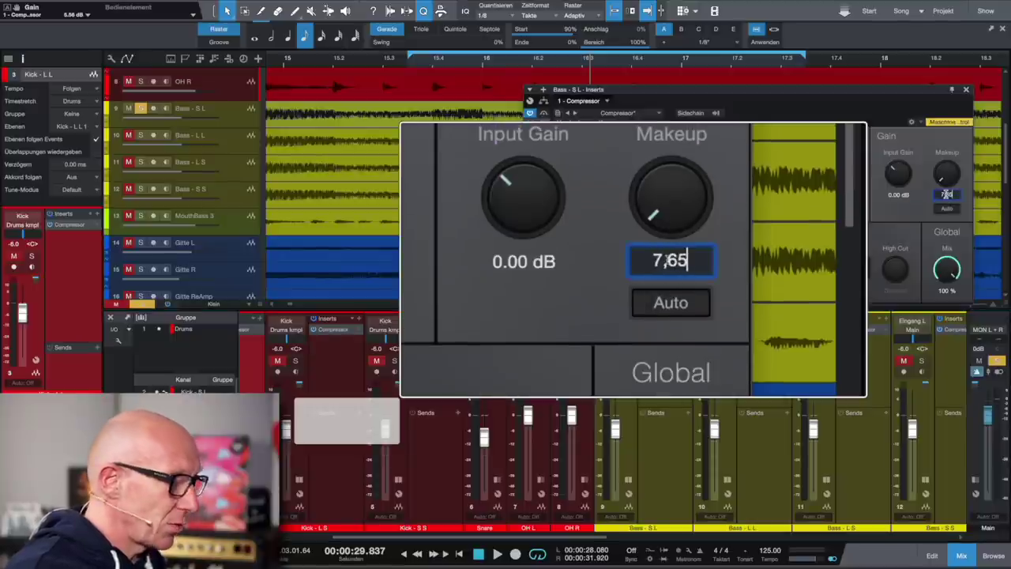
pyautogui.press('Return')
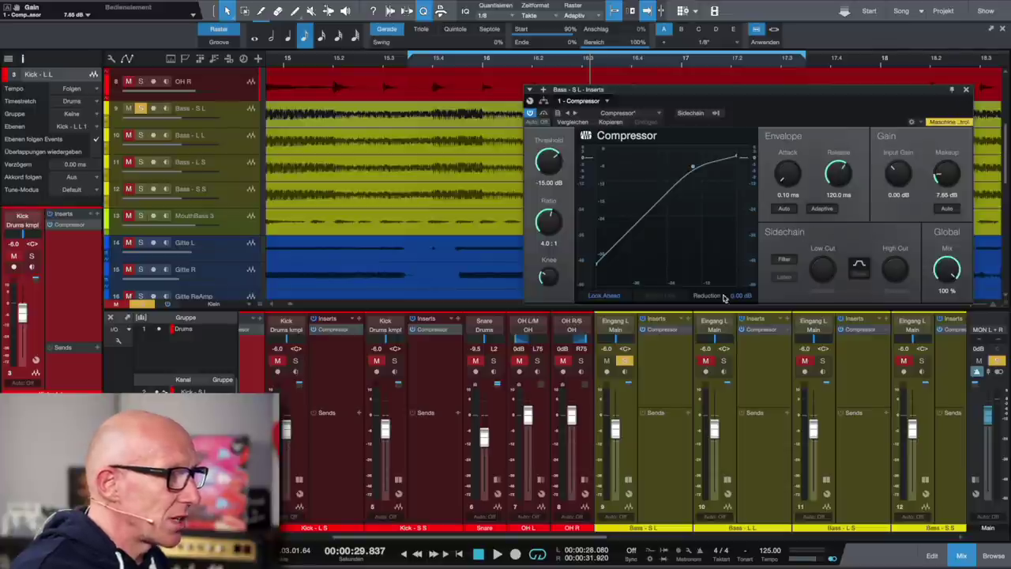
# Step: Solo Bass - L L, open its compressor and compare loop playback with it bypassed and active, leaving it active
pyautogui.click(725, 362)
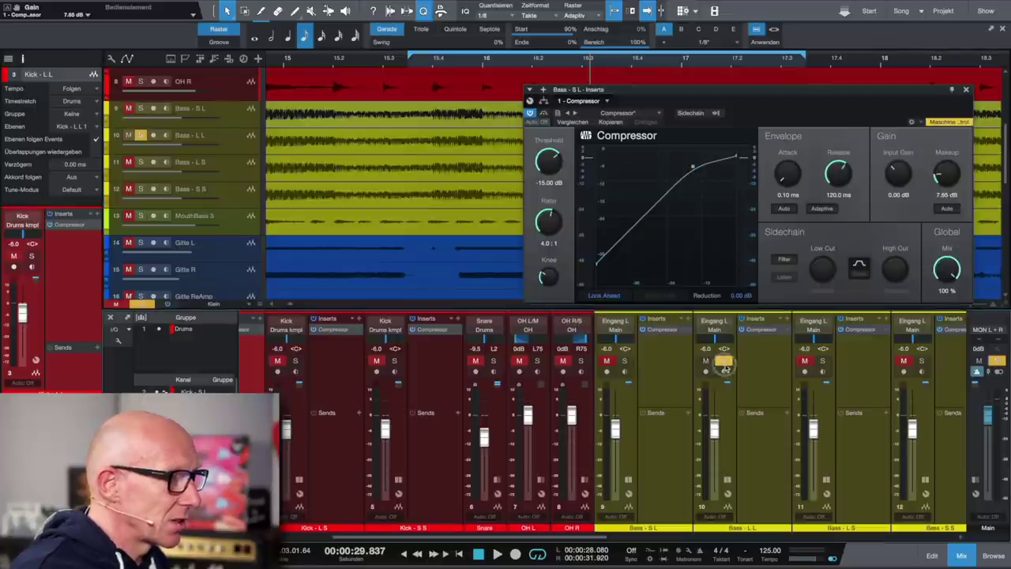
pyautogui.click(763, 335)
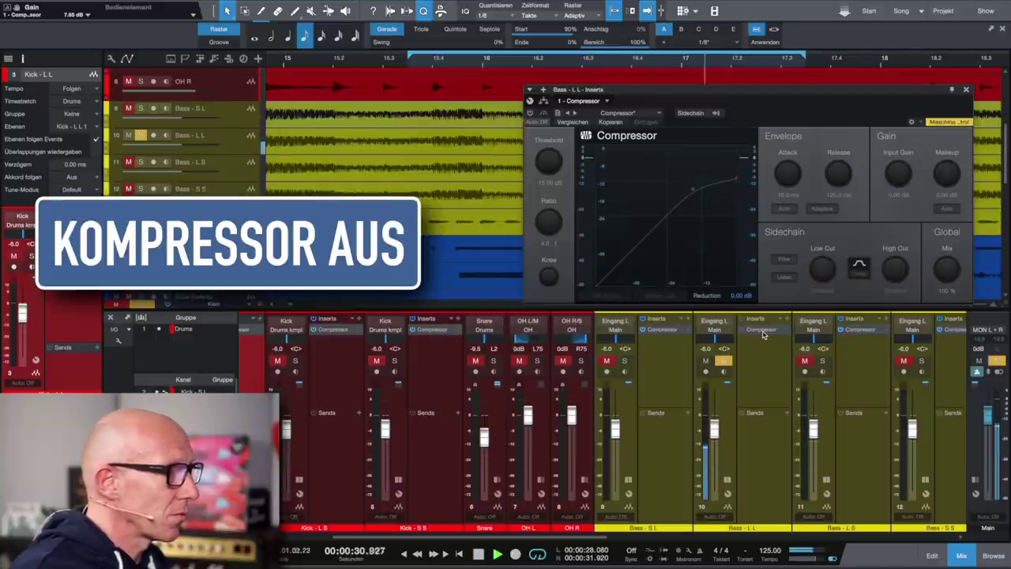
pyautogui.click(530, 113)
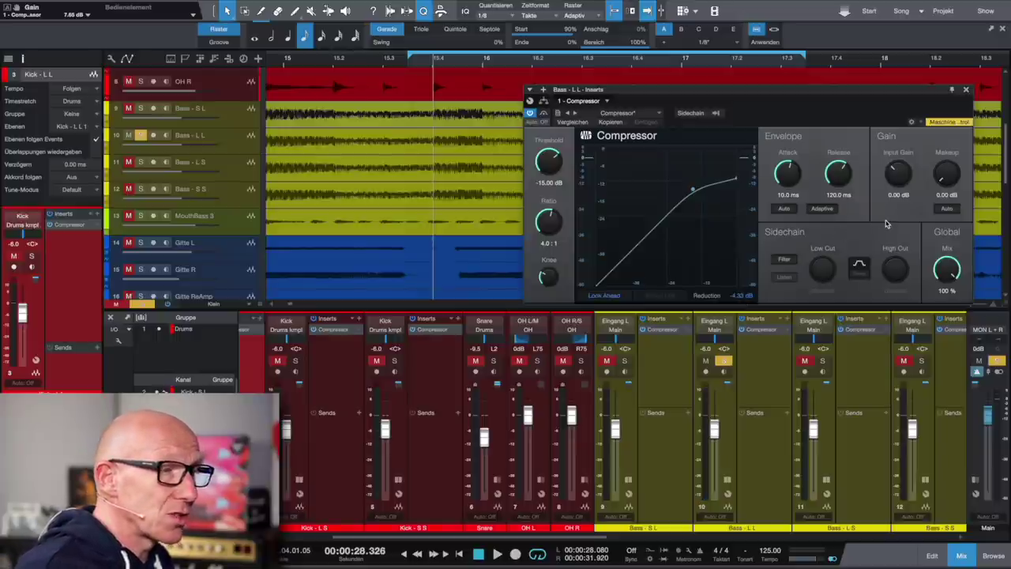
# Step: Set the makeup gain of the Bass - L L compressor to 4.33 dB to match its gain reduction
pyautogui.doubleClick(946, 195)
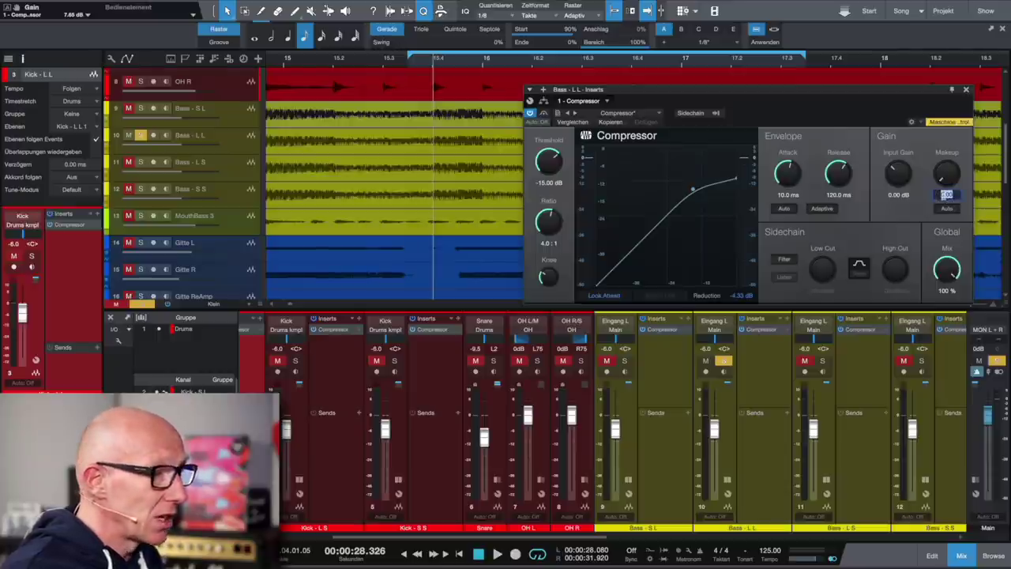
pyautogui.write('4.33 dB')
pyautogui.press('Return')
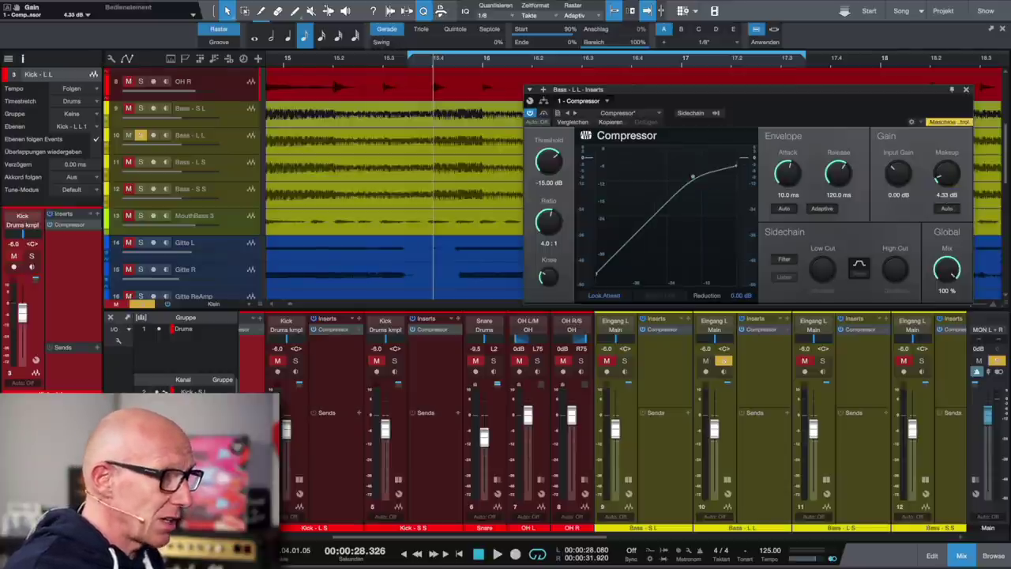
# Step: Open the Bass - L S compressor, solo the track and compare loop playback with it bypassed and active, leaving it active
pyautogui.click(865, 331)
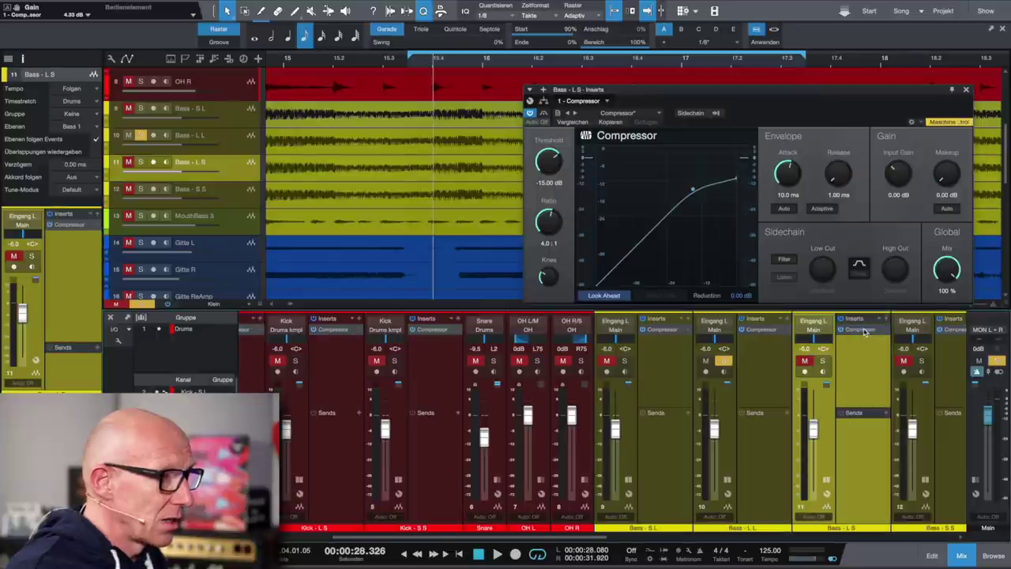
pyautogui.click(865, 332)
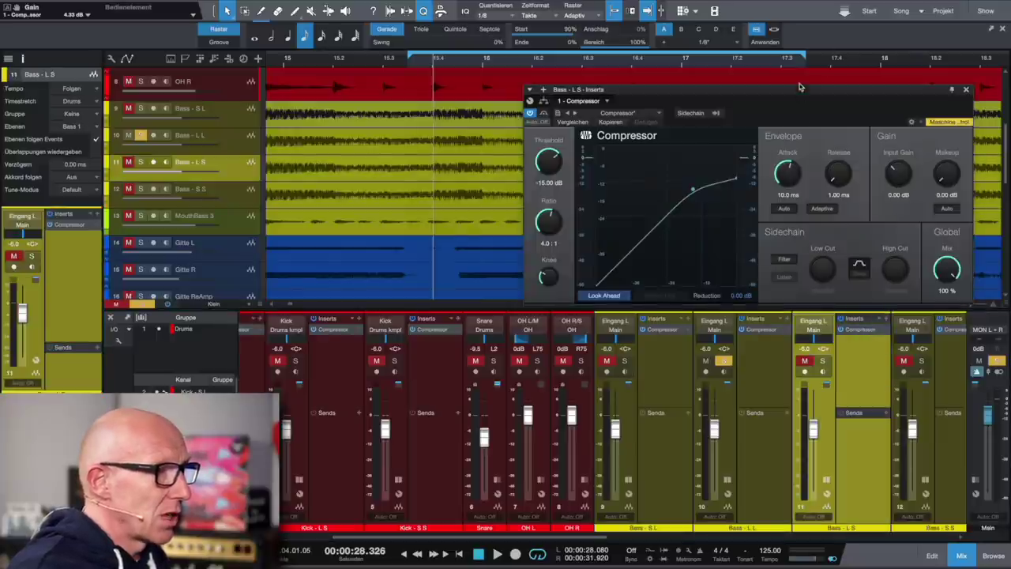
pyautogui.moveTo(795, 84); pyautogui.dragTo(777, 81)
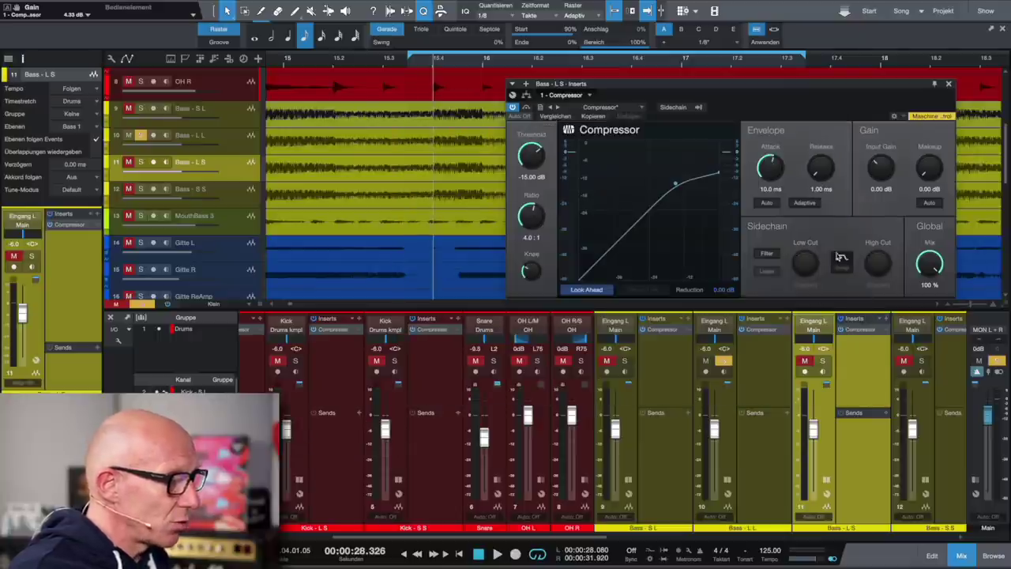
pyautogui.click(824, 361)
pyautogui.click(842, 330)
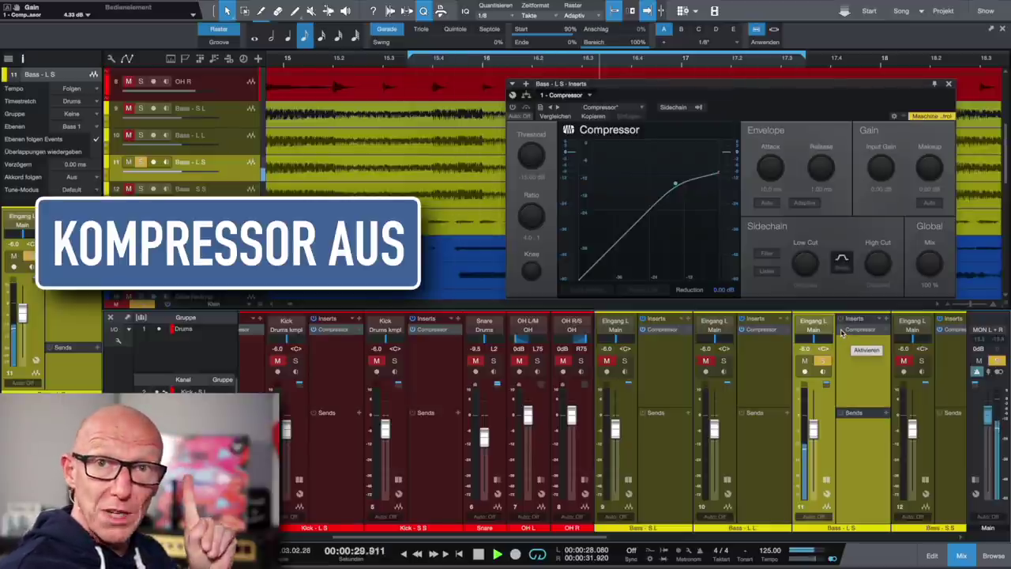
pyautogui.click(841, 330)
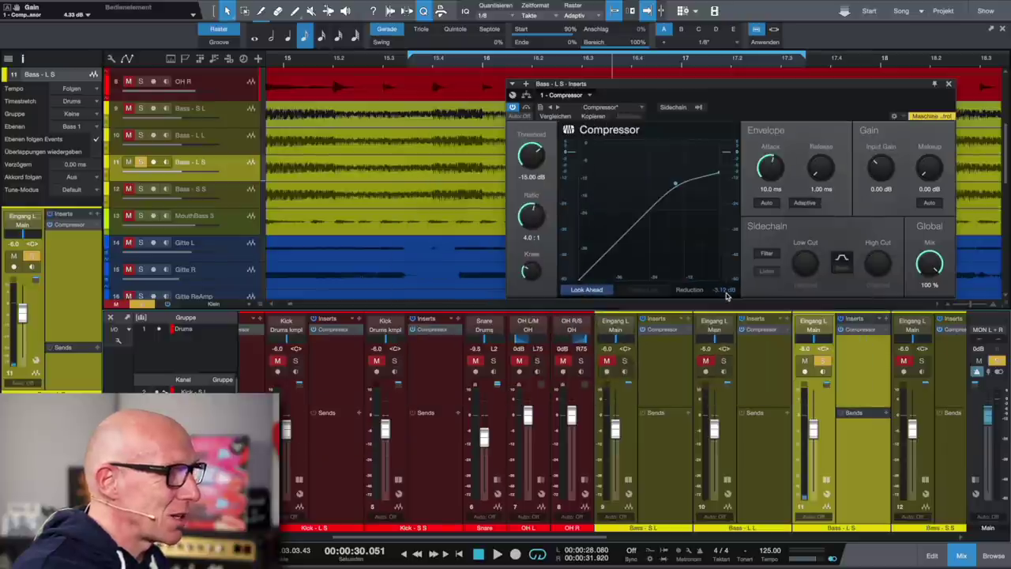
# Step: Set the makeup gain of the Bass - L S compressor to 3.12 dB and close its window
pyautogui.click(930, 189)
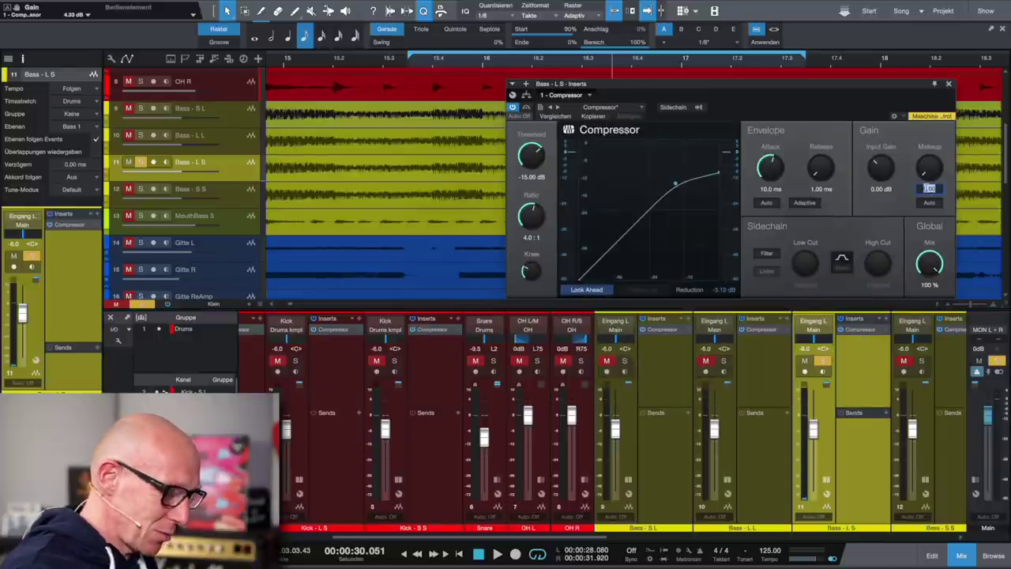
pyautogui.press('Return')
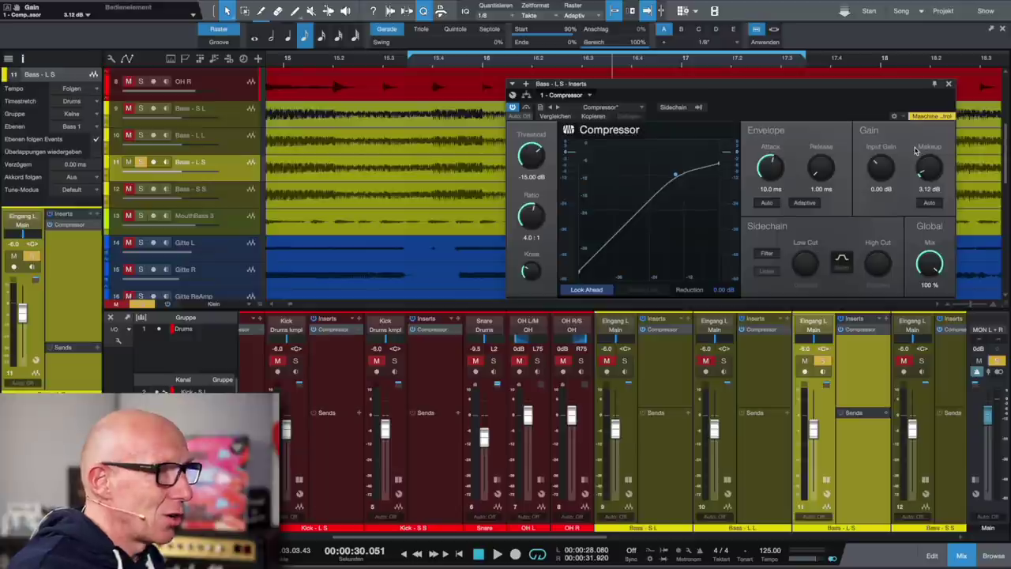
pyautogui.click(950, 84)
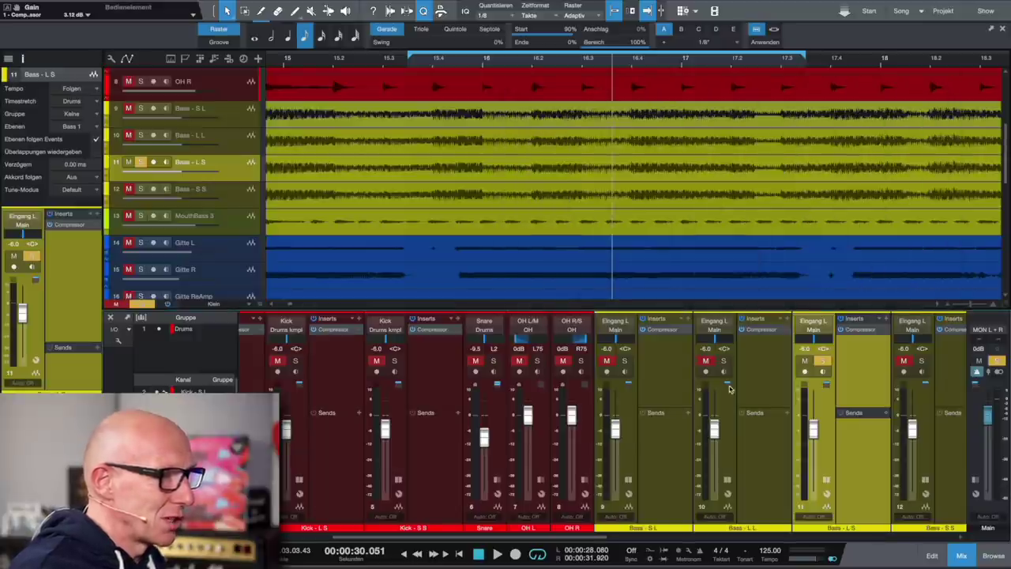
# Step: Open the Bass - S S compressor, solo the track and compare loop playback with it bypassed and active, leaving it active
pyautogui.hscroll(3, 743, 379)
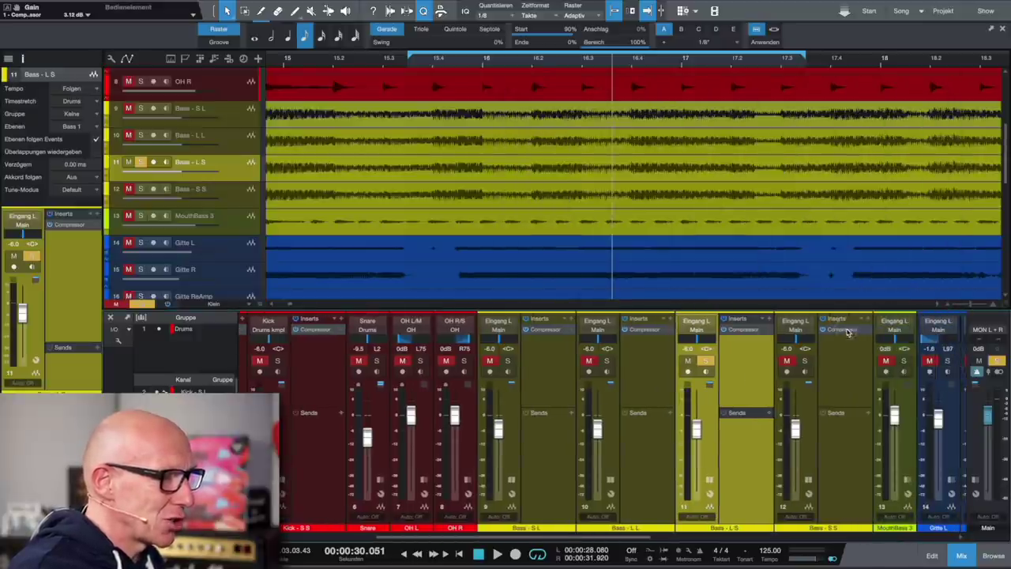
pyautogui.click(848, 332)
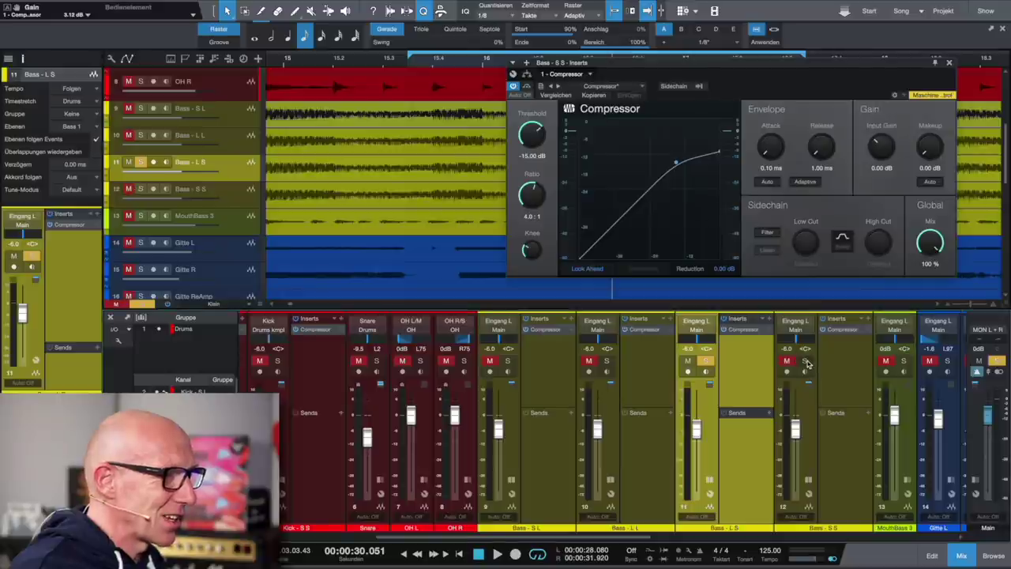
pyautogui.click(806, 361)
pyautogui.click(514, 86)
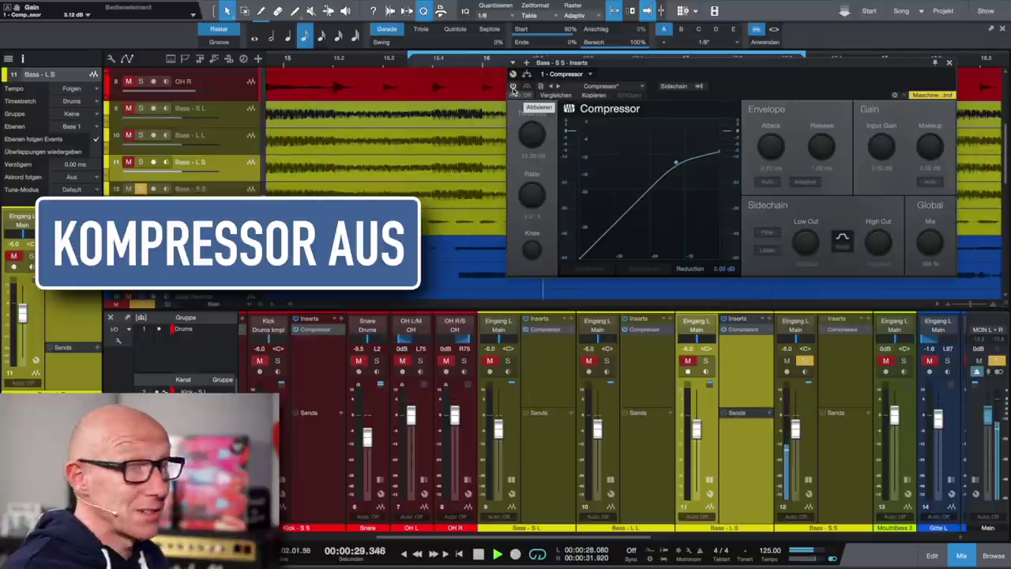
pyautogui.click(513, 87)
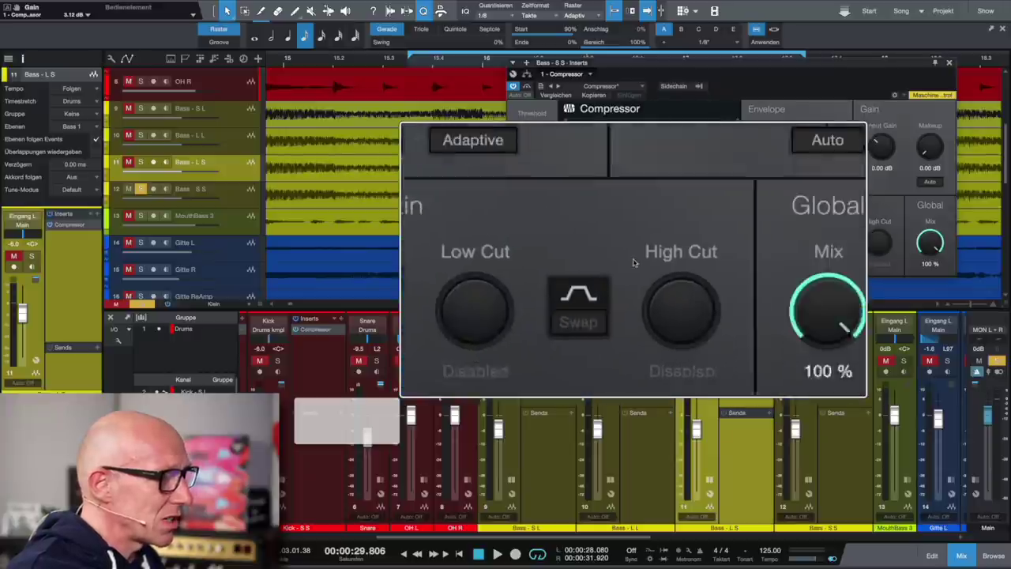
# Step: Set the makeup gain of the Bass - S S compressor to 7.97 dB and close its window
pyautogui.click(930, 168)
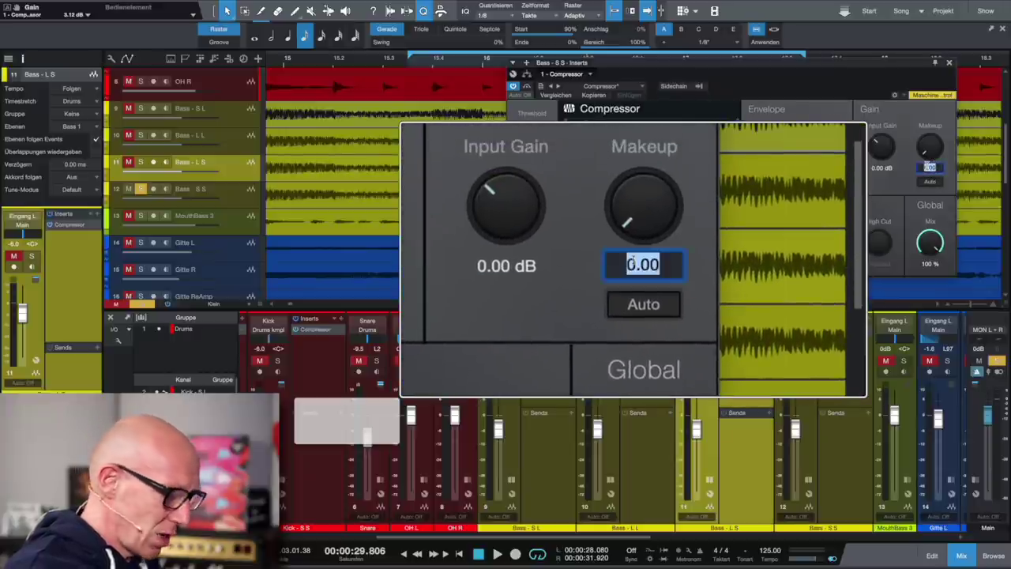
pyautogui.write('7,97')
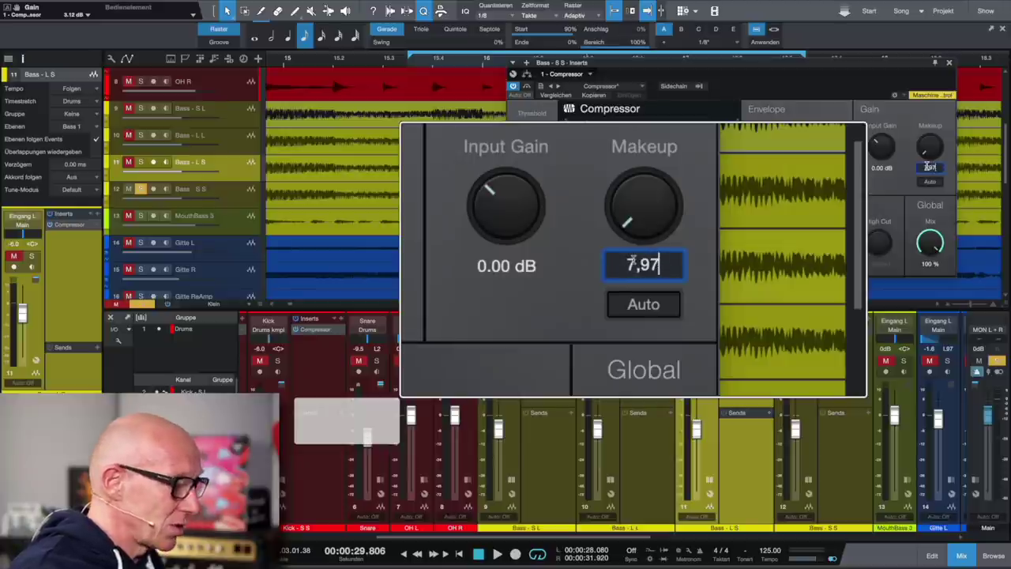
pyautogui.press('Return')
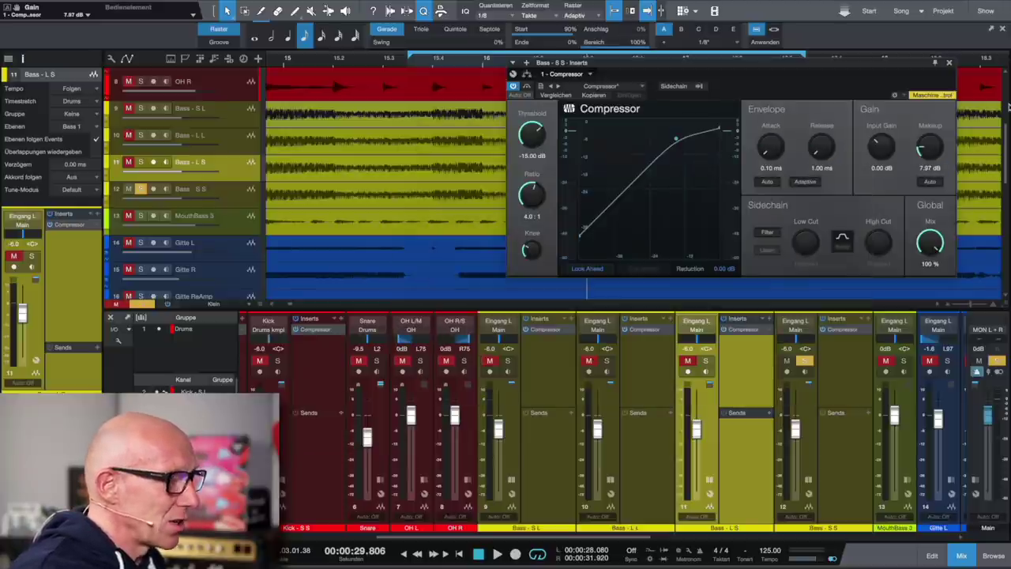
pyautogui.click(949, 63)
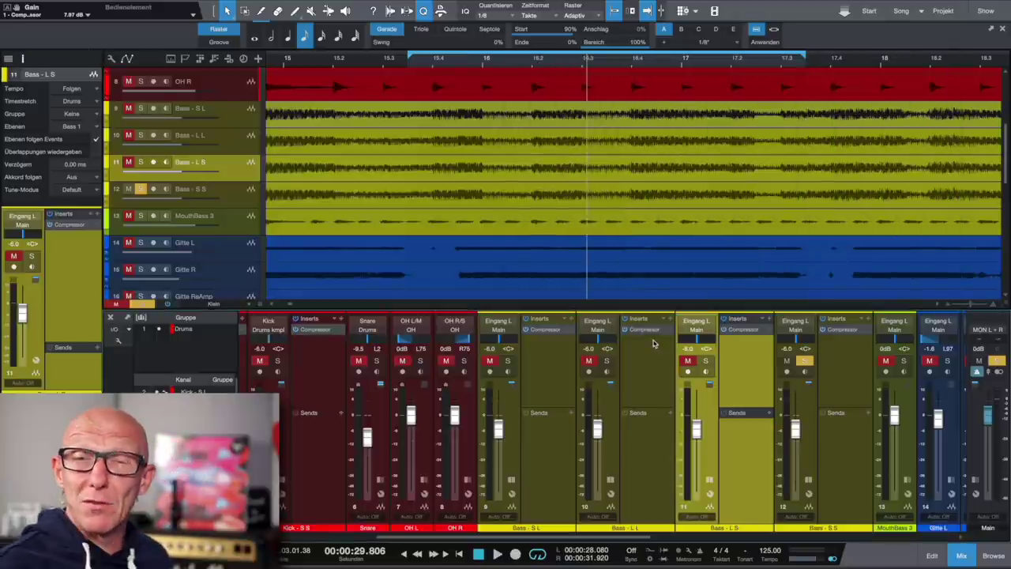
# Step: Play the loop and solo Bass - S L, L L, L S and S S in turn, twice through, to compare their compression
pyautogui.click(508, 361)
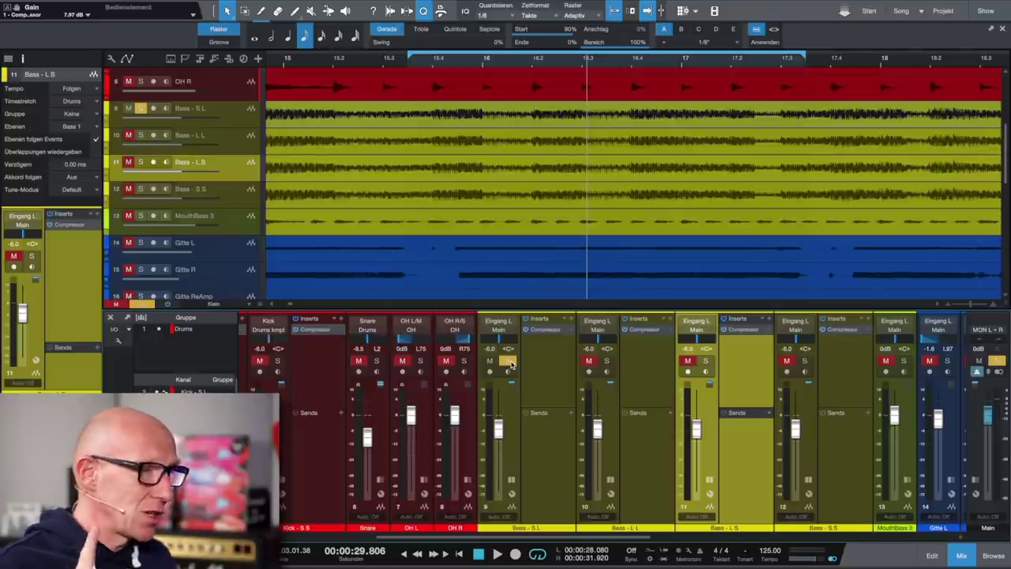
pyautogui.press('space')
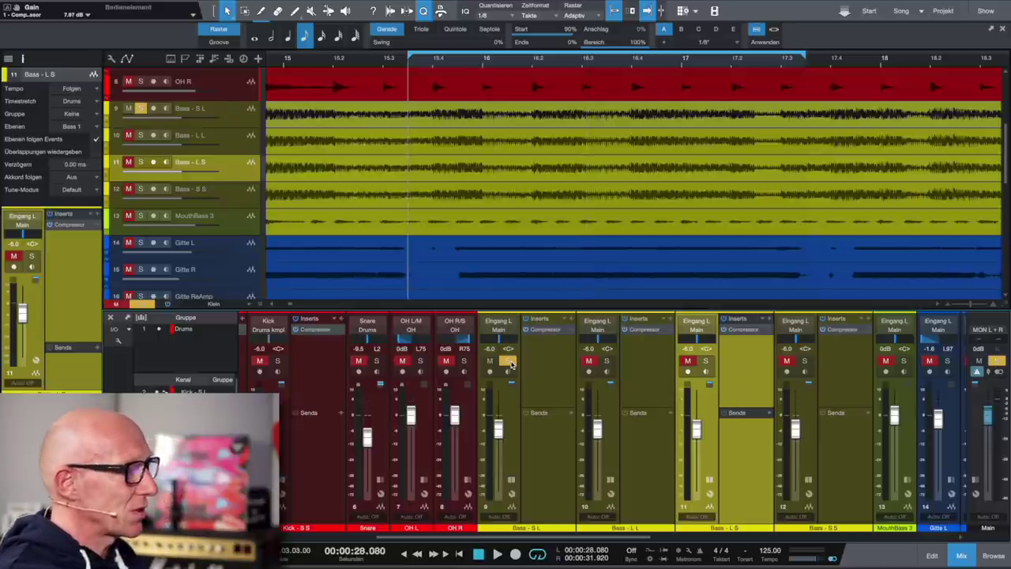
pyautogui.press('space')
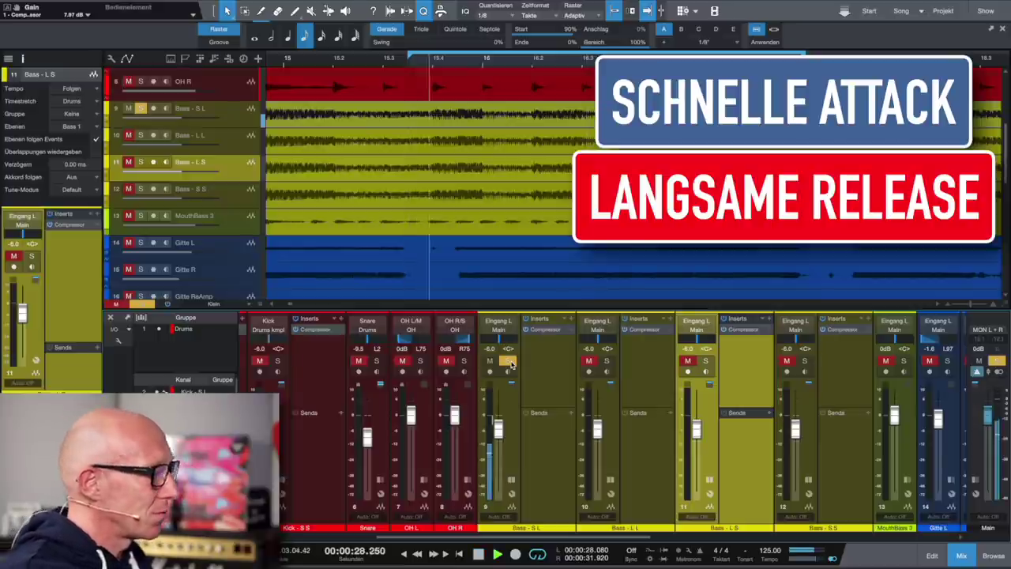
pyautogui.click(607, 361)
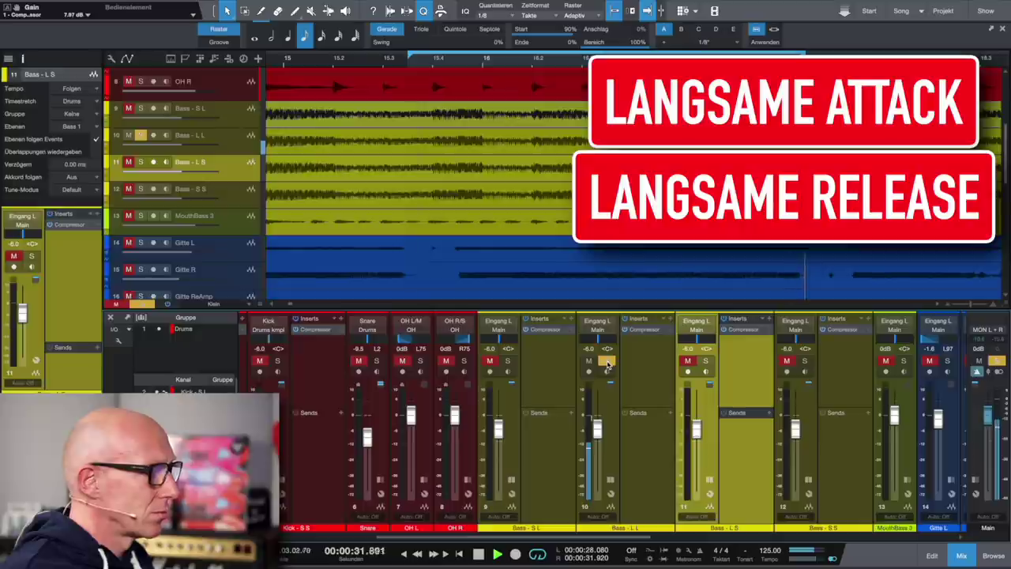
pyautogui.click(706, 362)
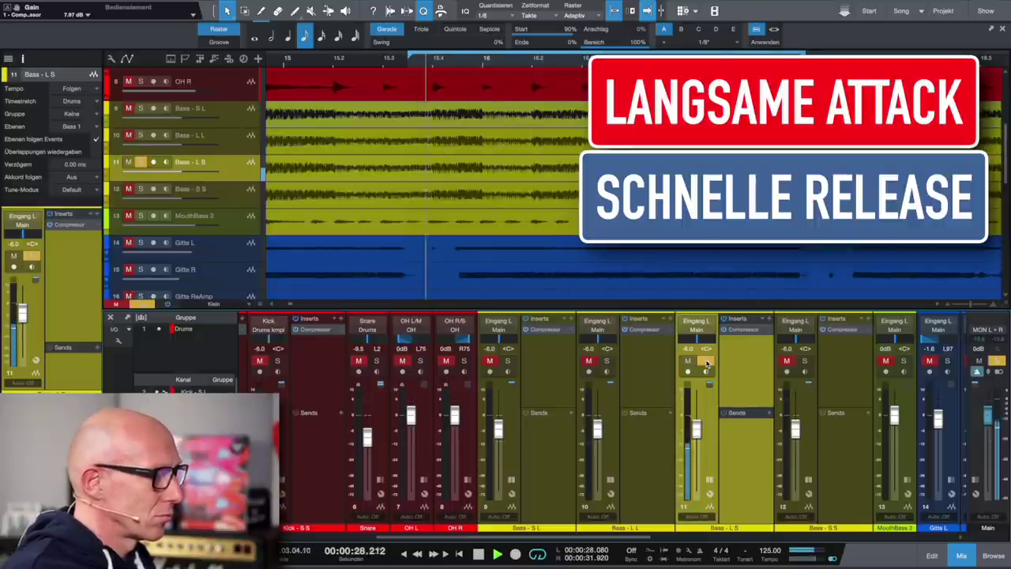
pyautogui.click(804, 362)
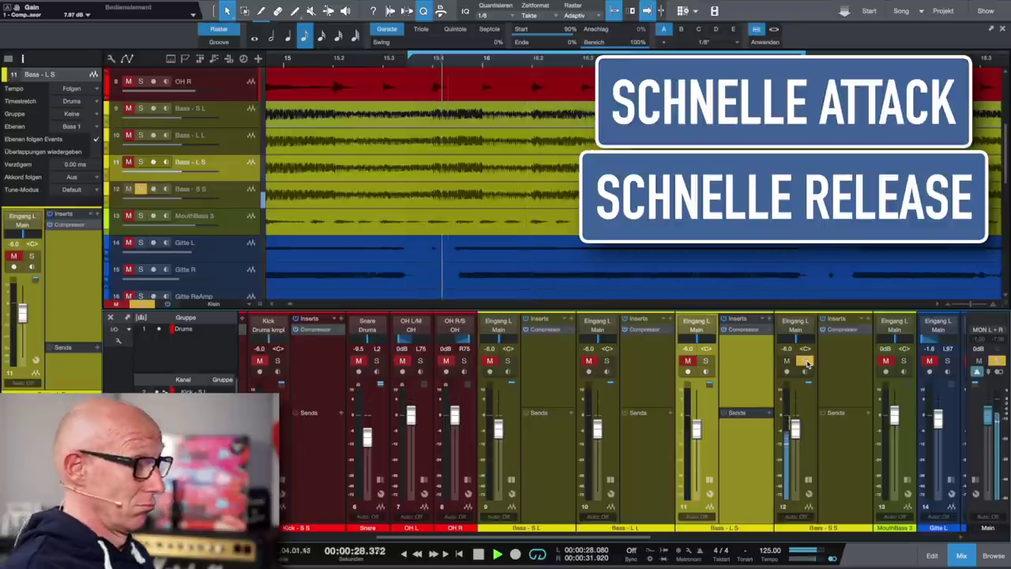
pyautogui.click(508, 361)
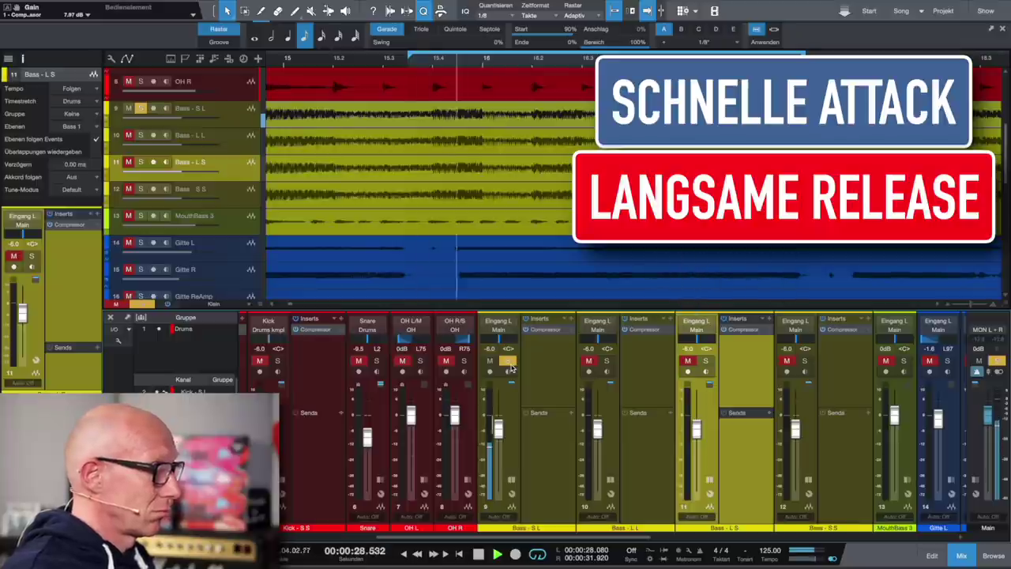
pyautogui.click(607, 361)
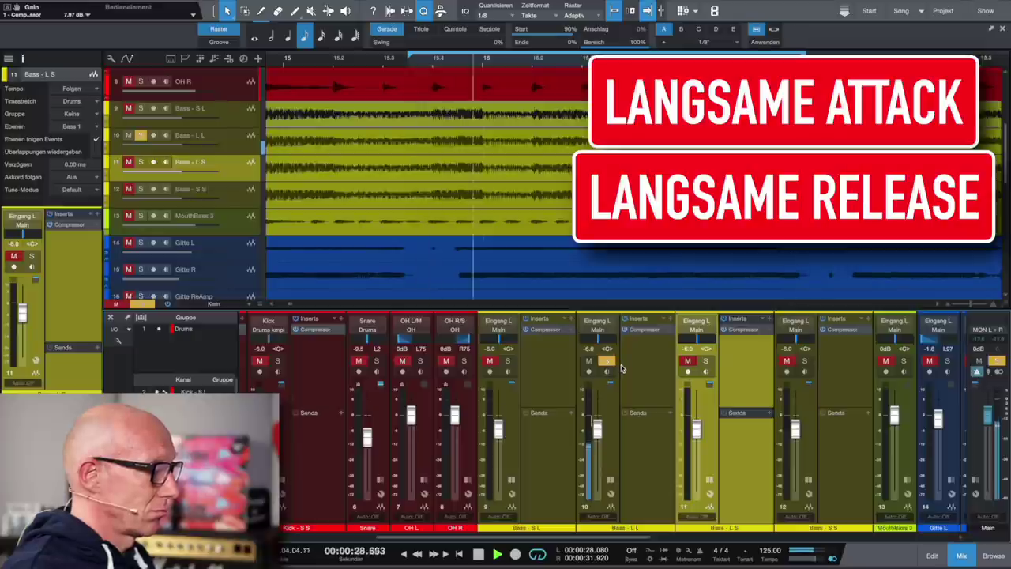
pyautogui.click(706, 362)
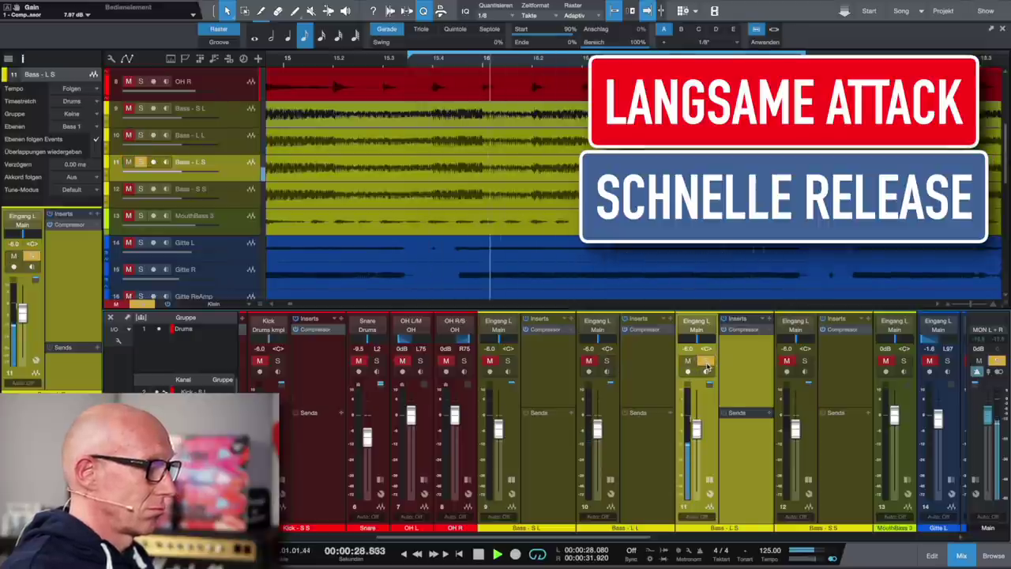
pyautogui.click(806, 362)
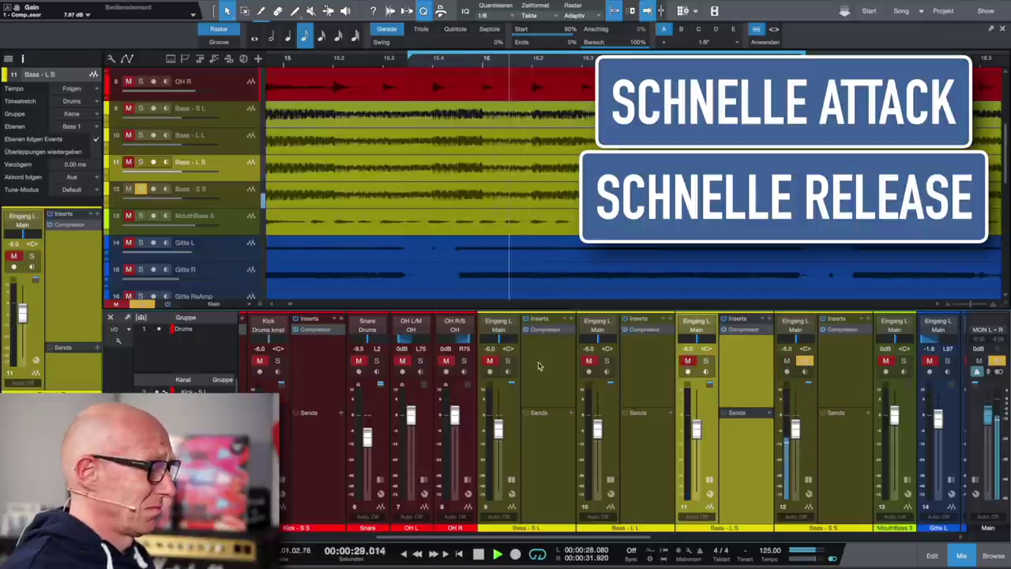
# Step: Solo Bass - S L and Bass - L L in turn, opening each track's compressor to examine its attack and release settings
pyautogui.click(508, 361)
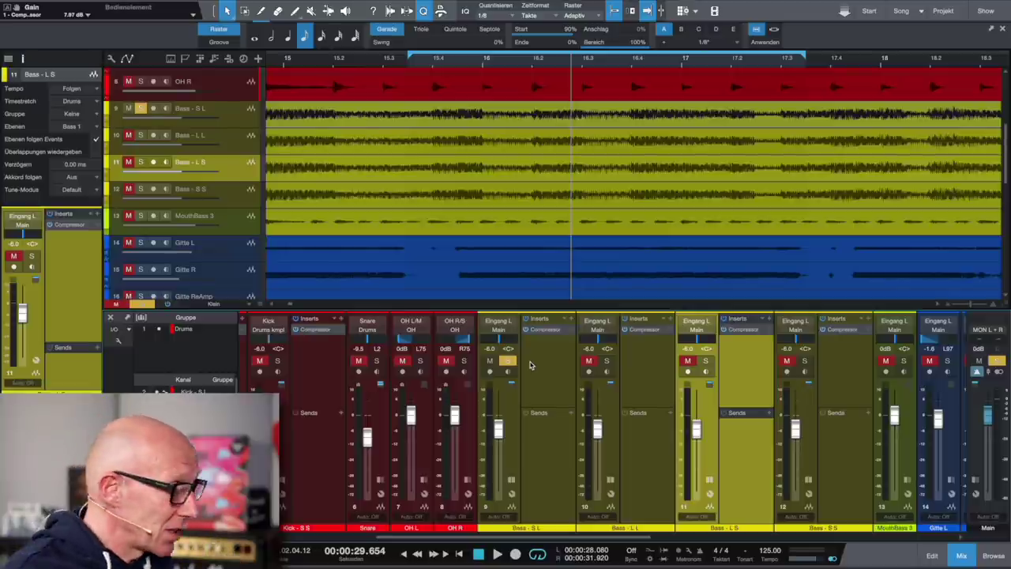
pyautogui.click(546, 330)
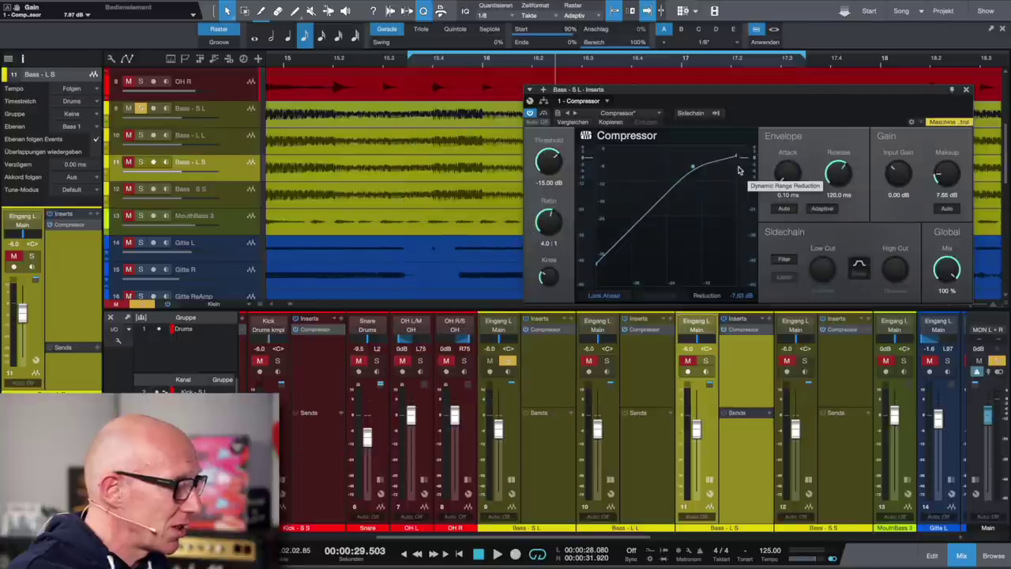
pyautogui.click(607, 361)
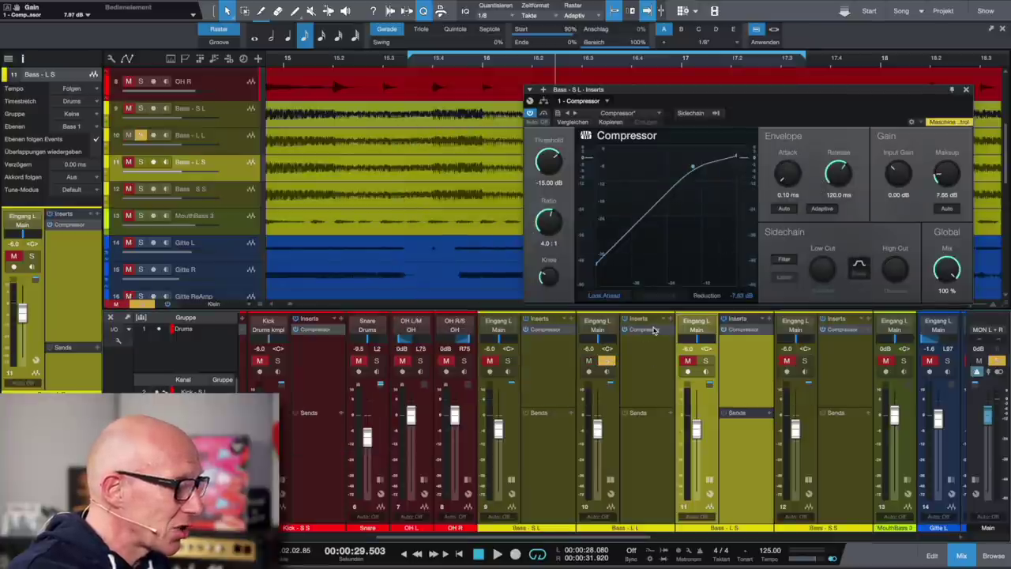
pyautogui.click(651, 331)
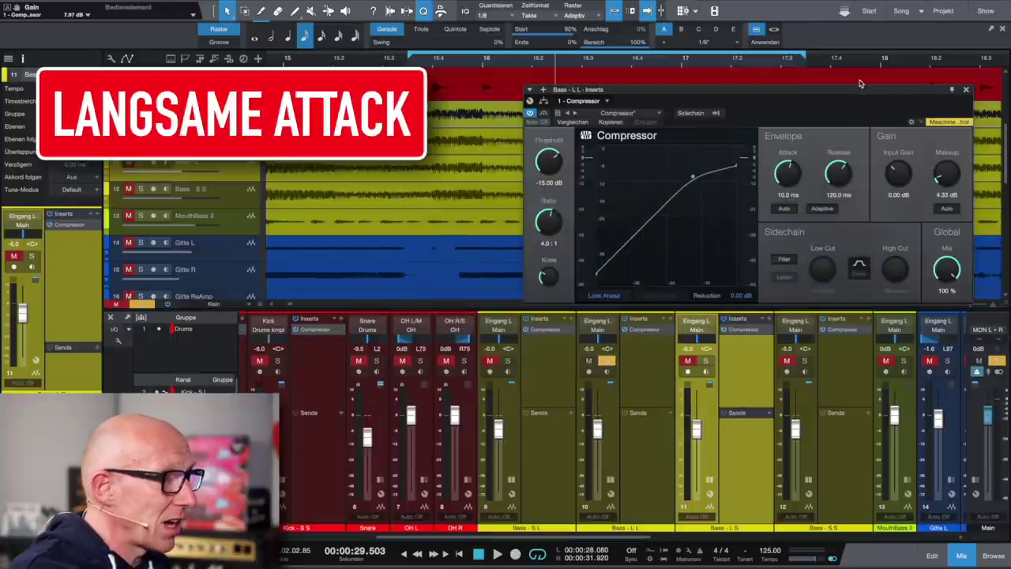
pyautogui.moveTo(855, 92); pyautogui.dragTo(739, 109)
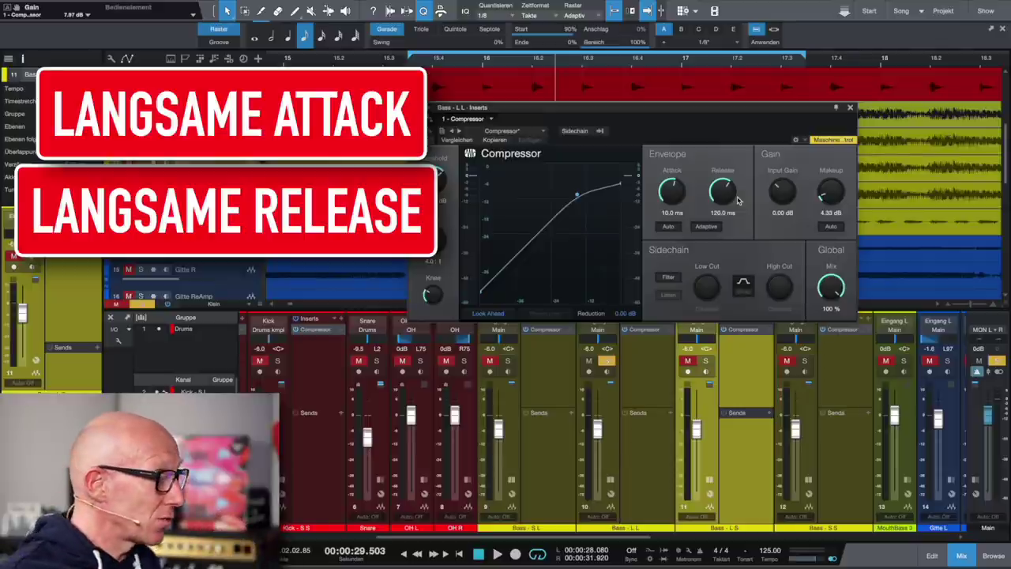
# Step: Listen to the soloed Bass - L L track in the loop with its compressor open, and close the compressor window
pyautogui.press('space')
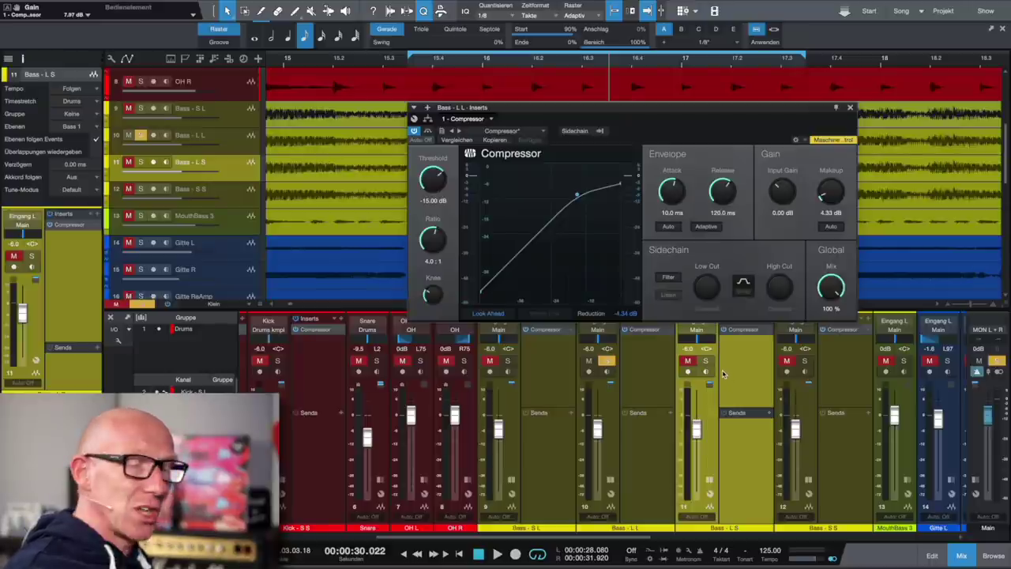
pyautogui.press('space')
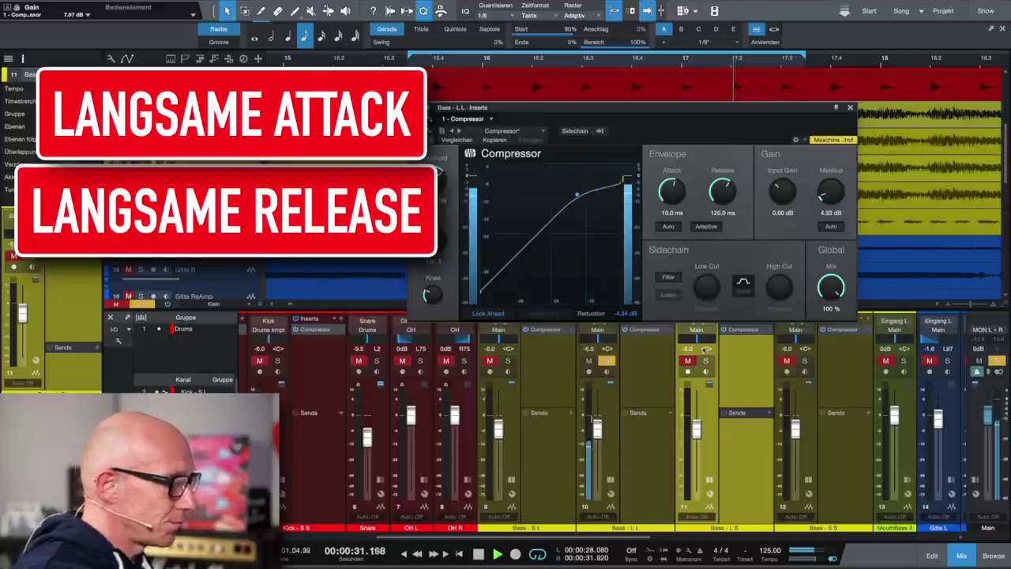
pyautogui.click(850, 107)
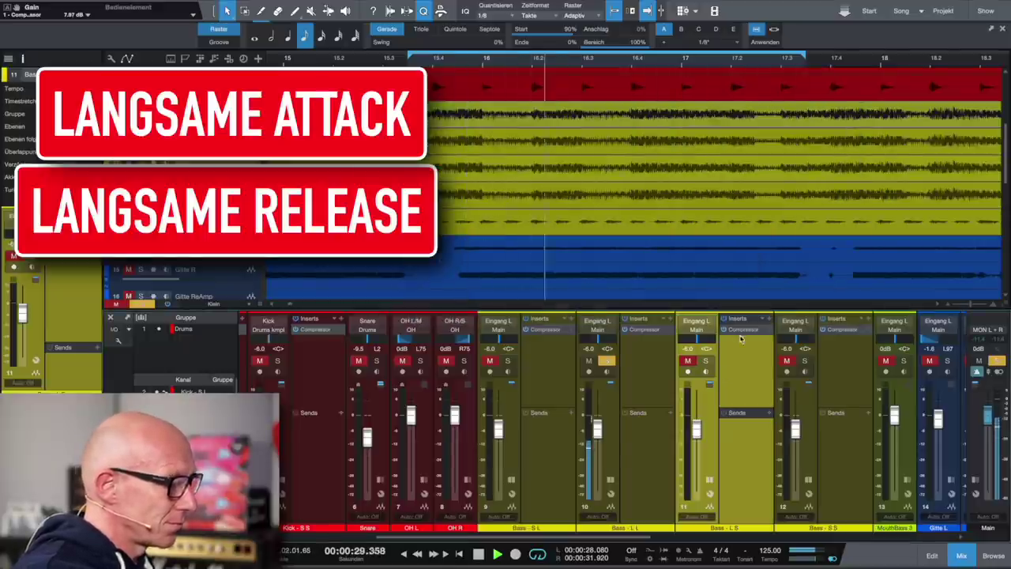
# Step: Alternate the solo between Bass - L S and Bass - L L during playback to compare fast and slow release
pyautogui.click(708, 361)
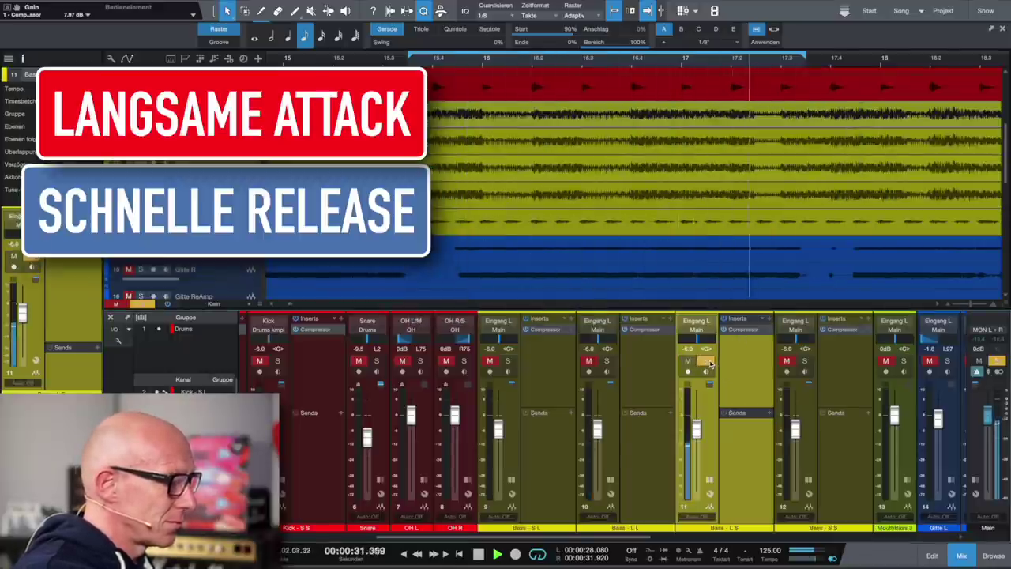
pyautogui.click(607, 361)
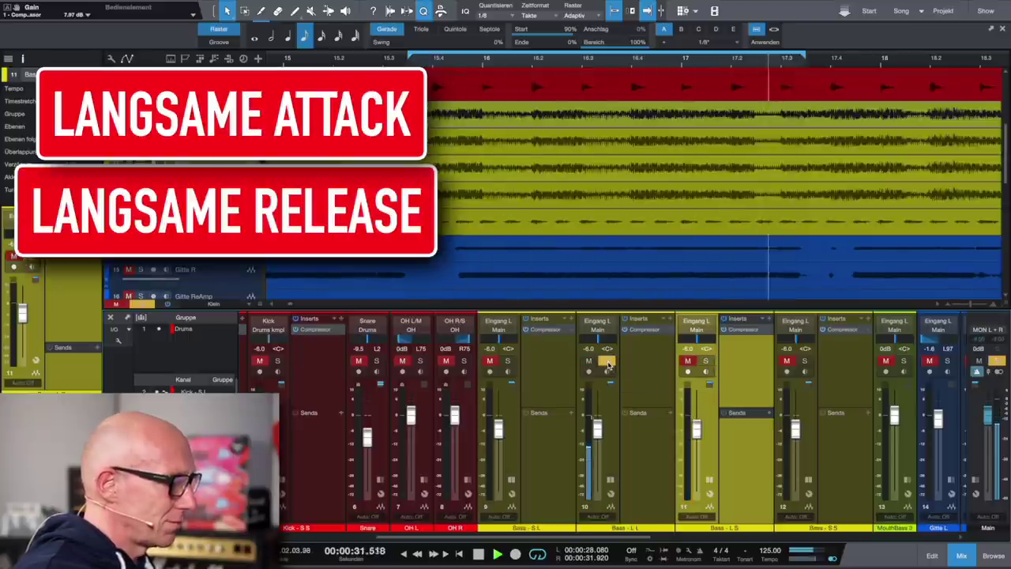
pyautogui.click(707, 362)
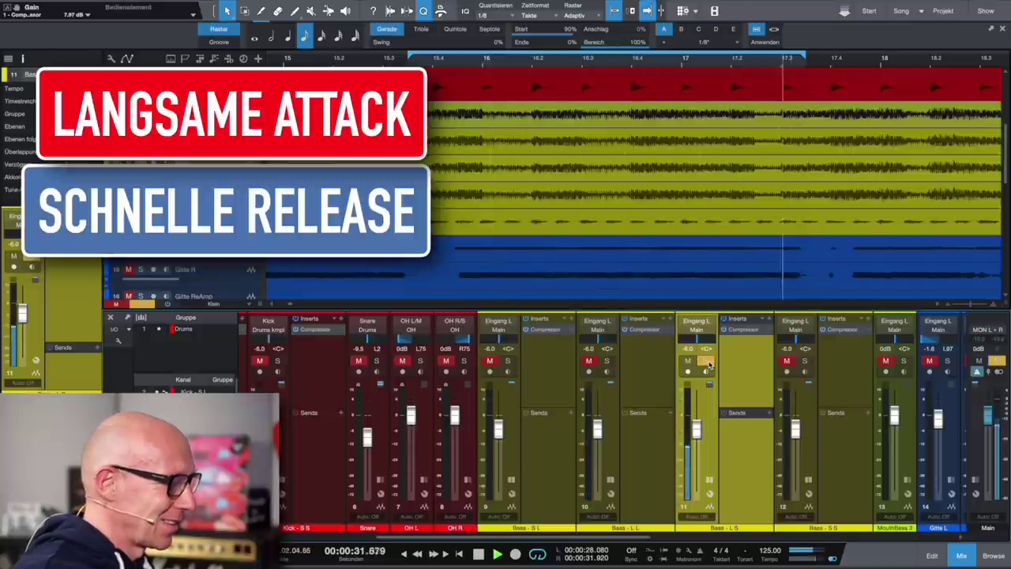
pyautogui.click(607, 362)
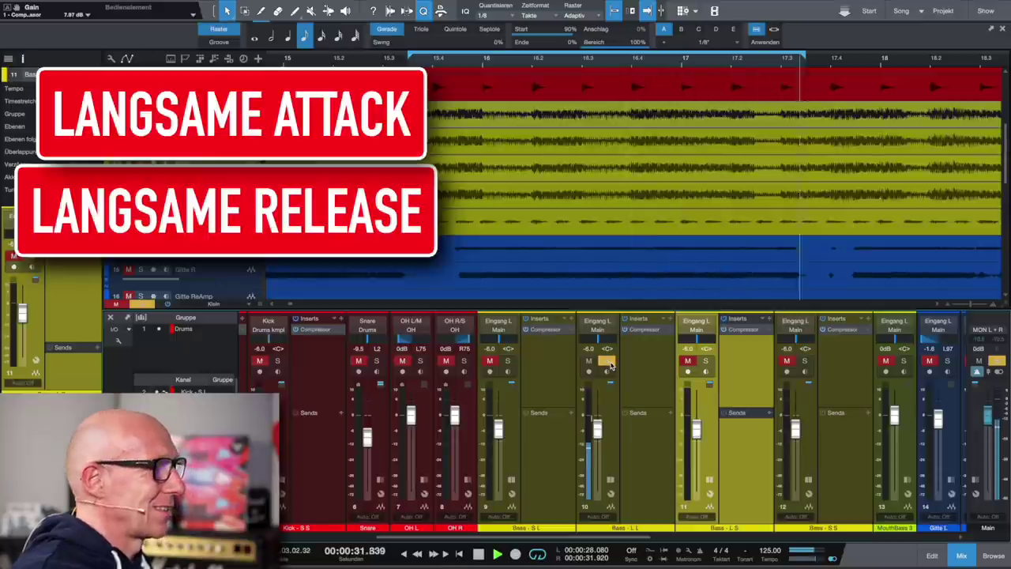
# Step: Solo the Bass - L S track and open its compressor, moving the window so the envelope controls are accessible
pyautogui.click(707, 362)
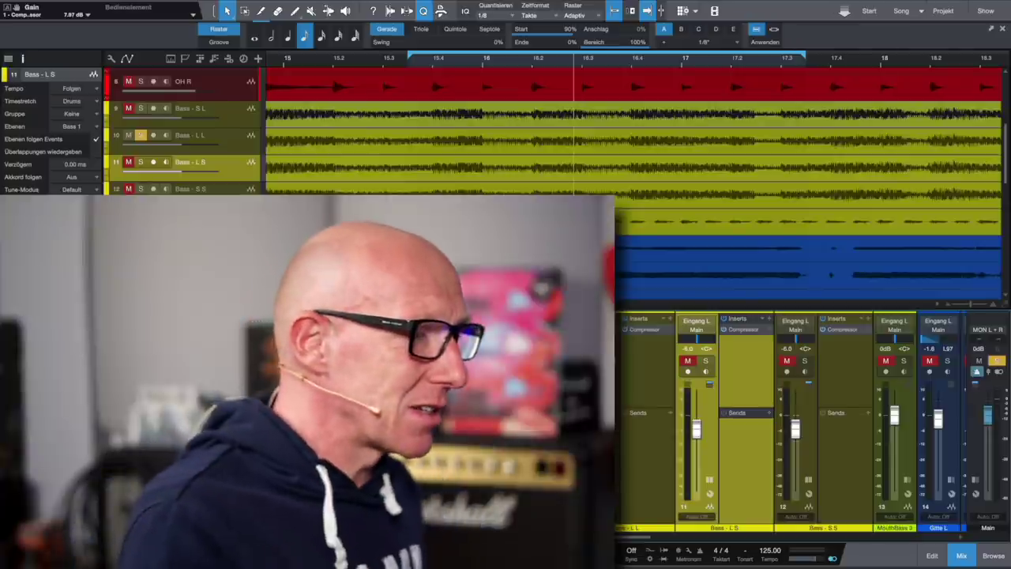
pyautogui.click(709, 364)
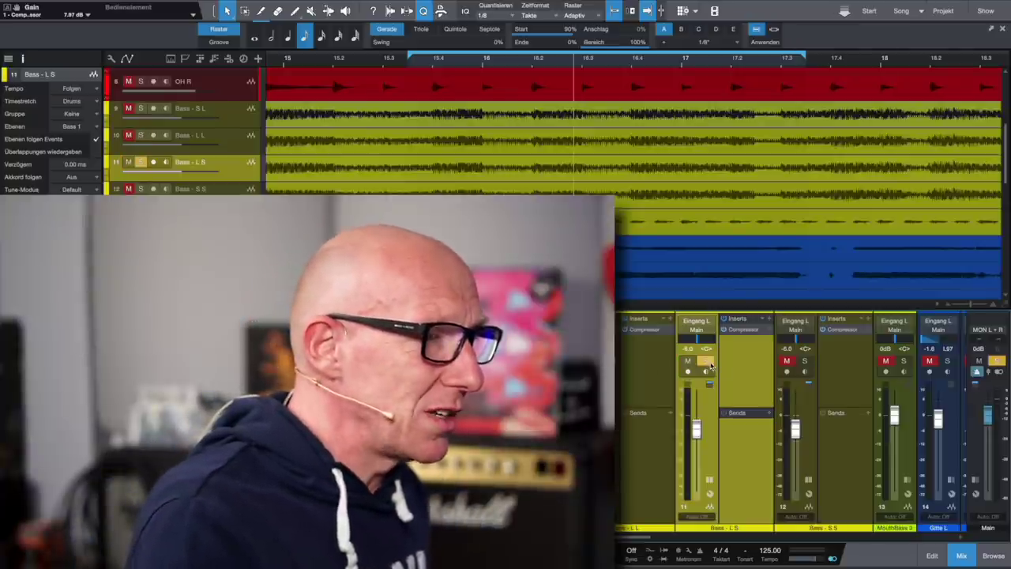
pyautogui.click(743, 330)
pyautogui.moveTo(717, 84); pyautogui.dragTo(671, 100)
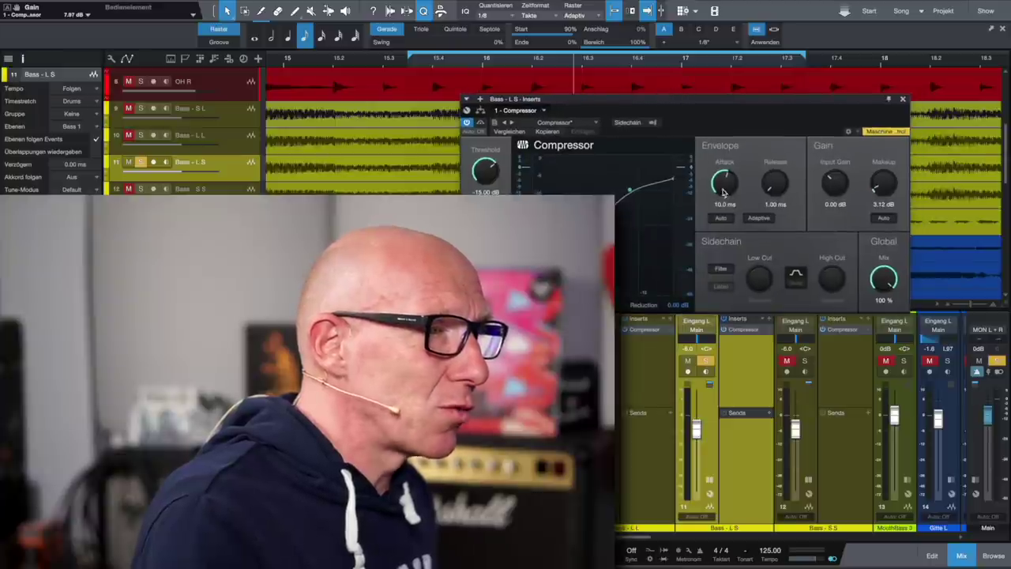